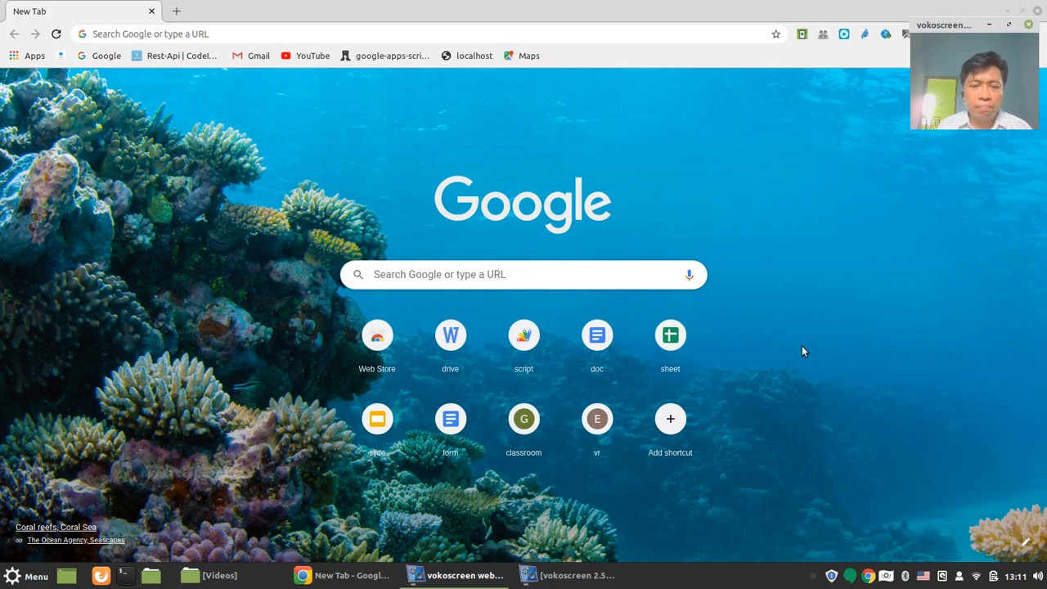
Step: Open the Google Forms home page at docs.google.com/forms/
left_click(358, 32)
type("do")
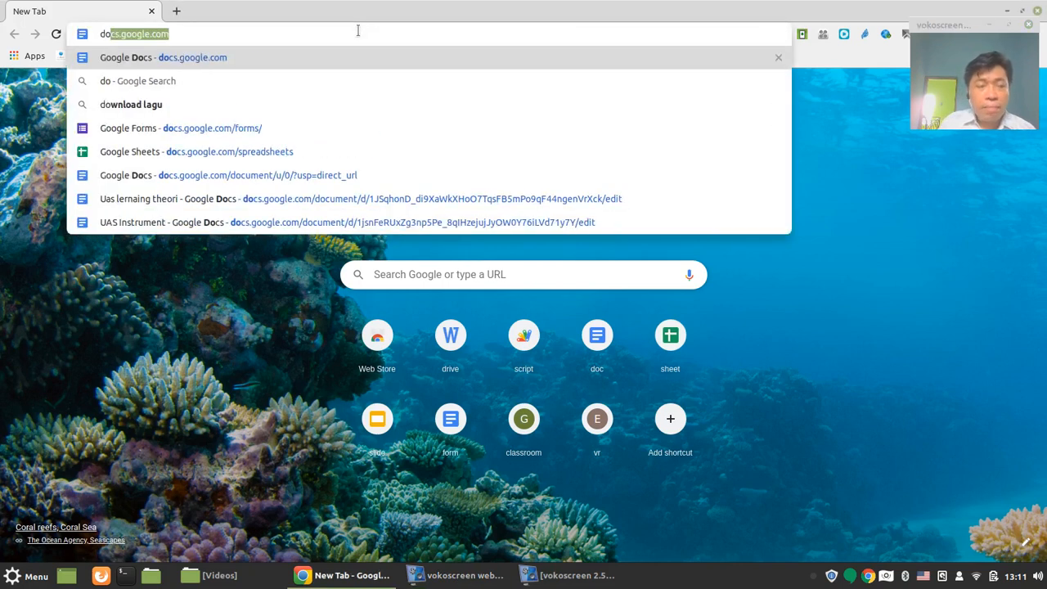
key("Right")
type("/")
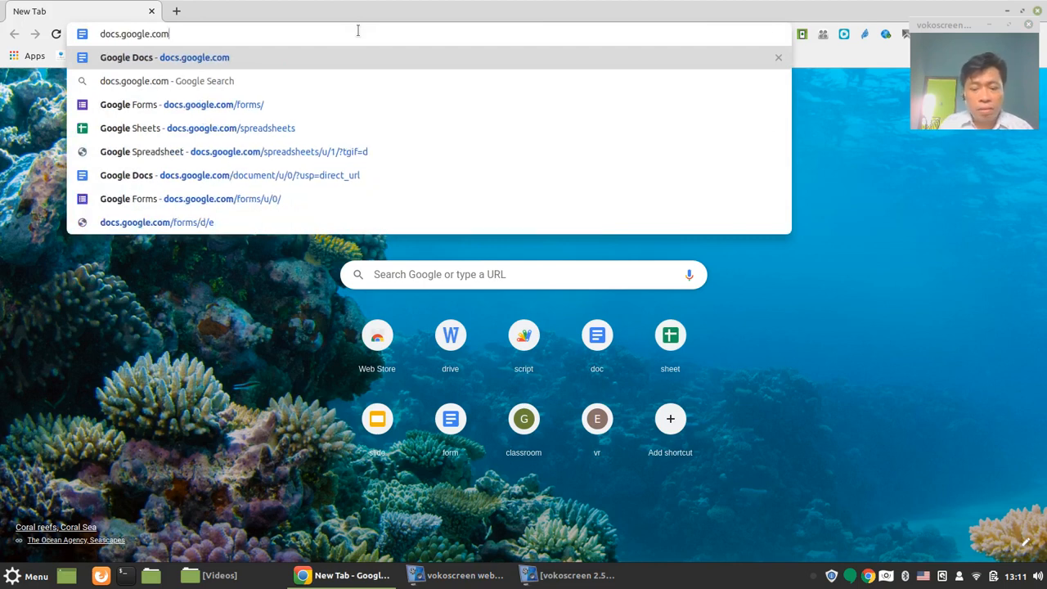
type("for")
key("Right")
type("/")
key("Return")
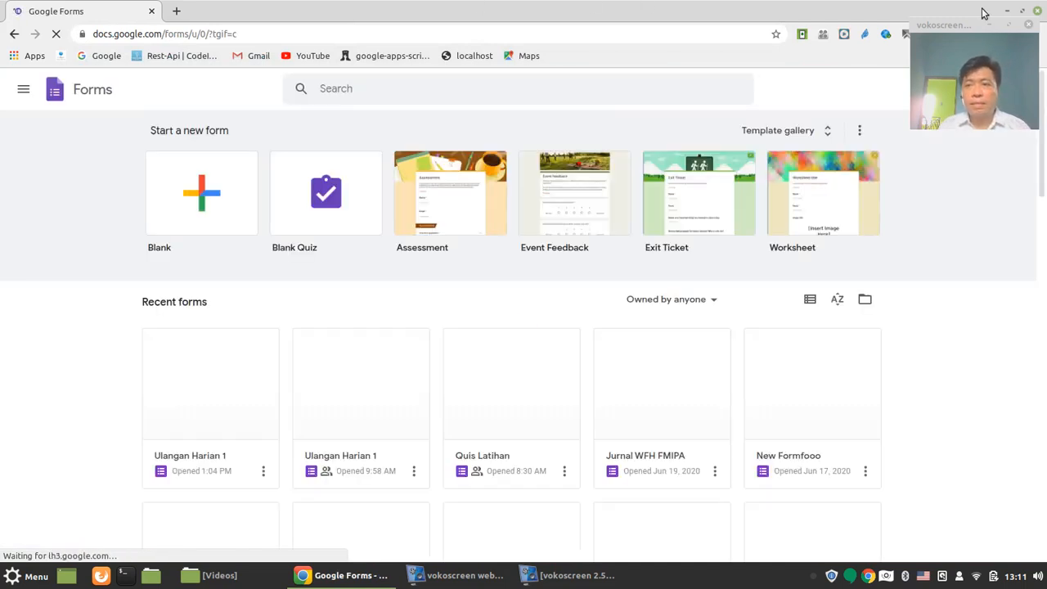
Step: Check which Google account is signed in, moving the webcam window clear of the account details
left_click_drag(968, 26, 954, 181)
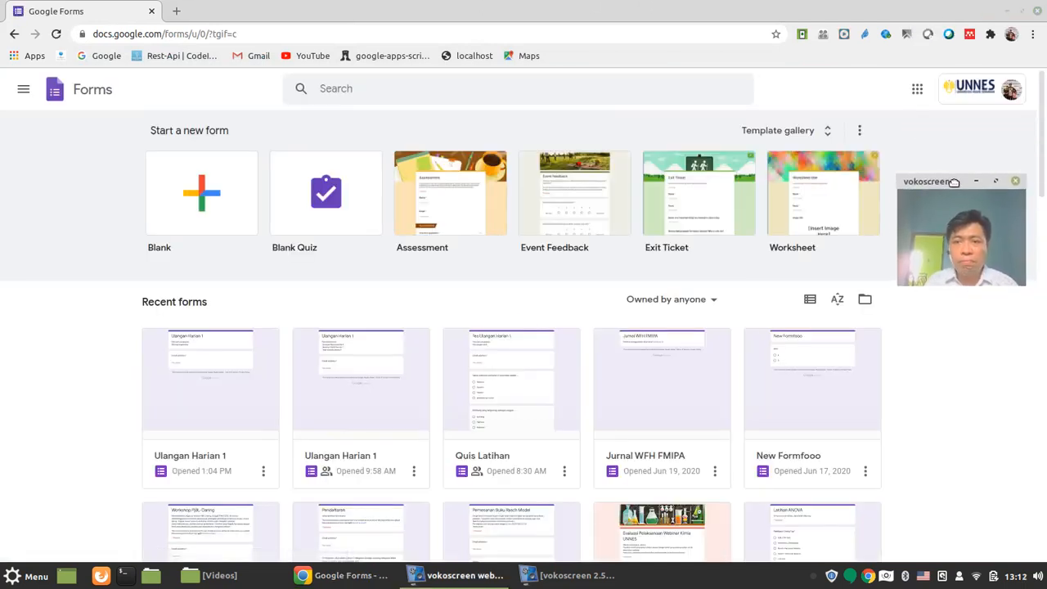
left_click(988, 96)
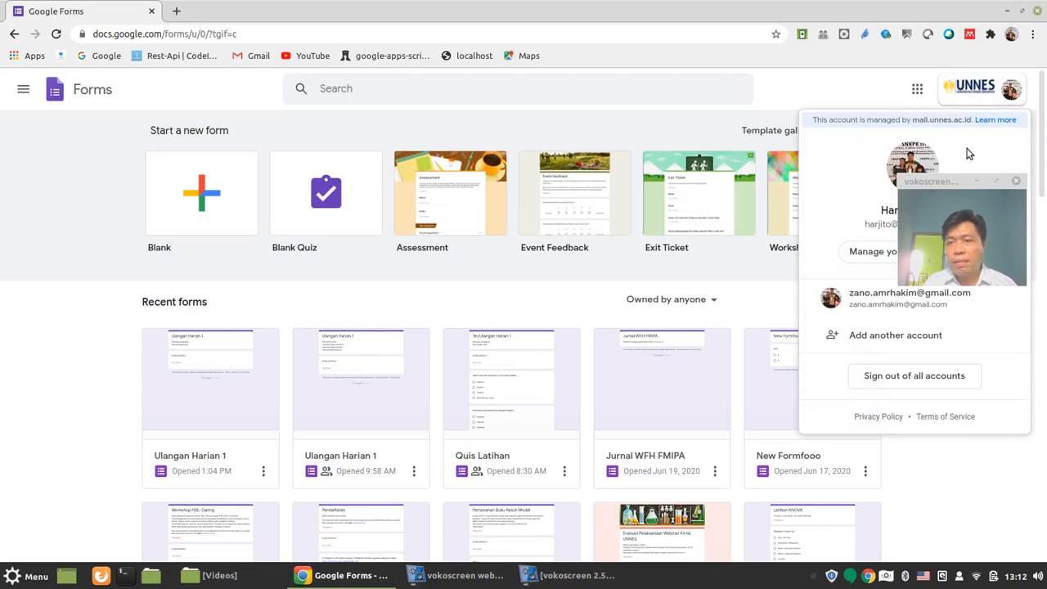
left_click(967, 185)
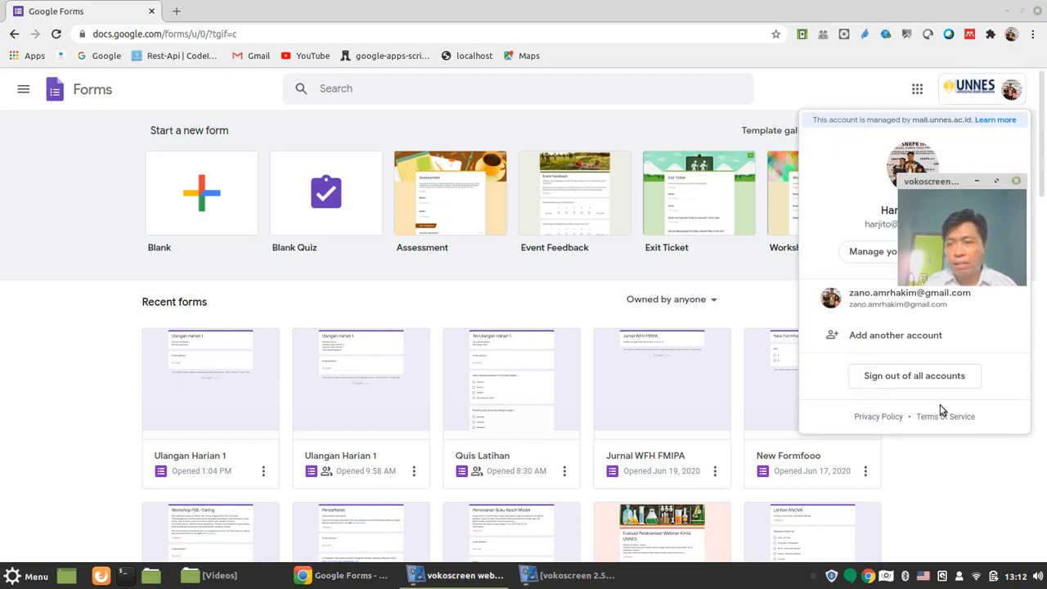
left_click_drag(939, 186, 949, 449)
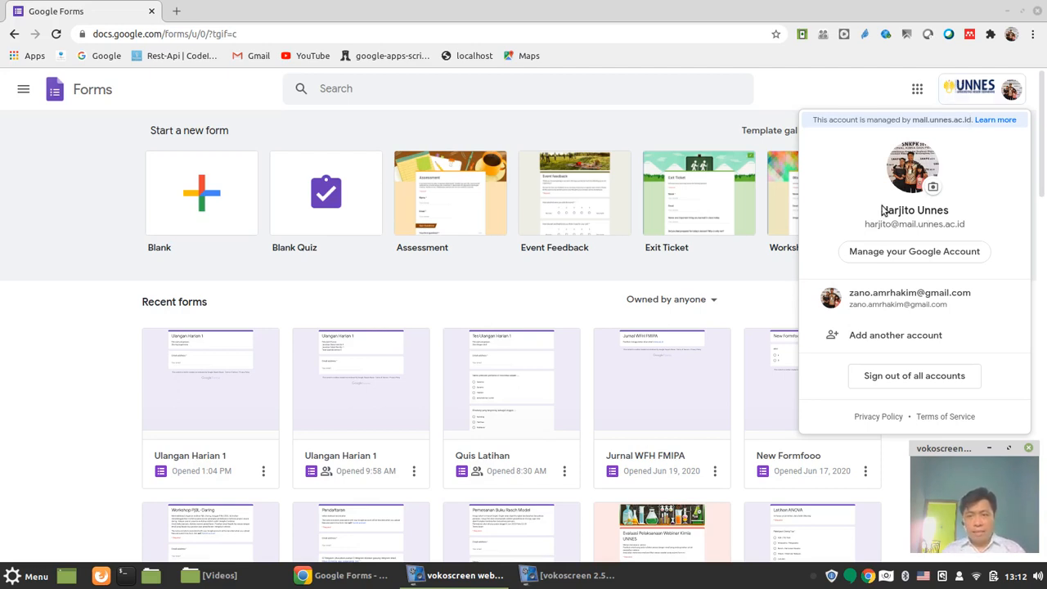
left_click(961, 99)
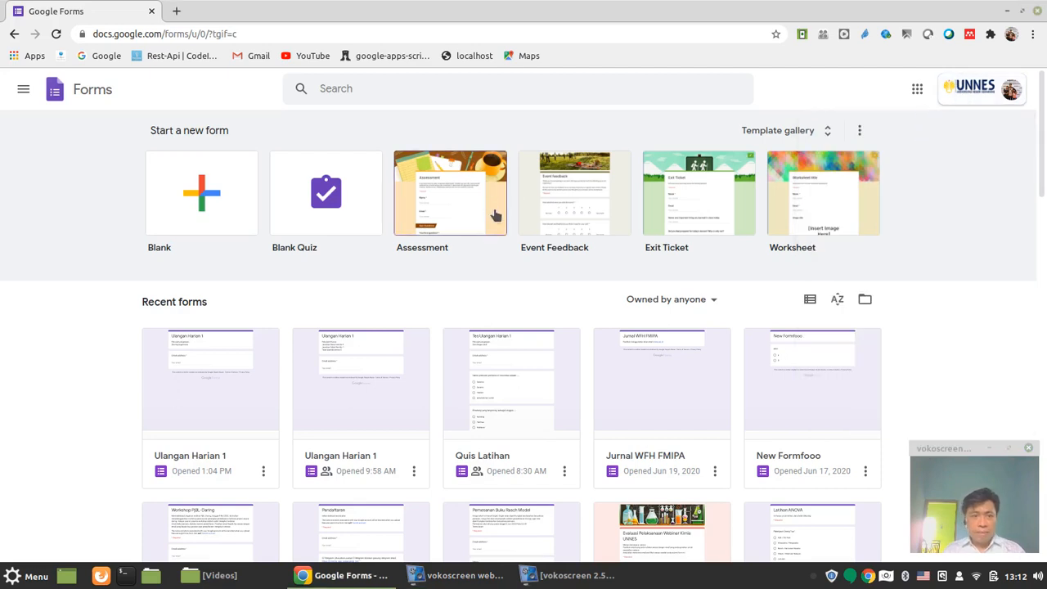
Step: Create a new blank quiz and title the form "Ulangan Harian 1"
left_click(325, 207)
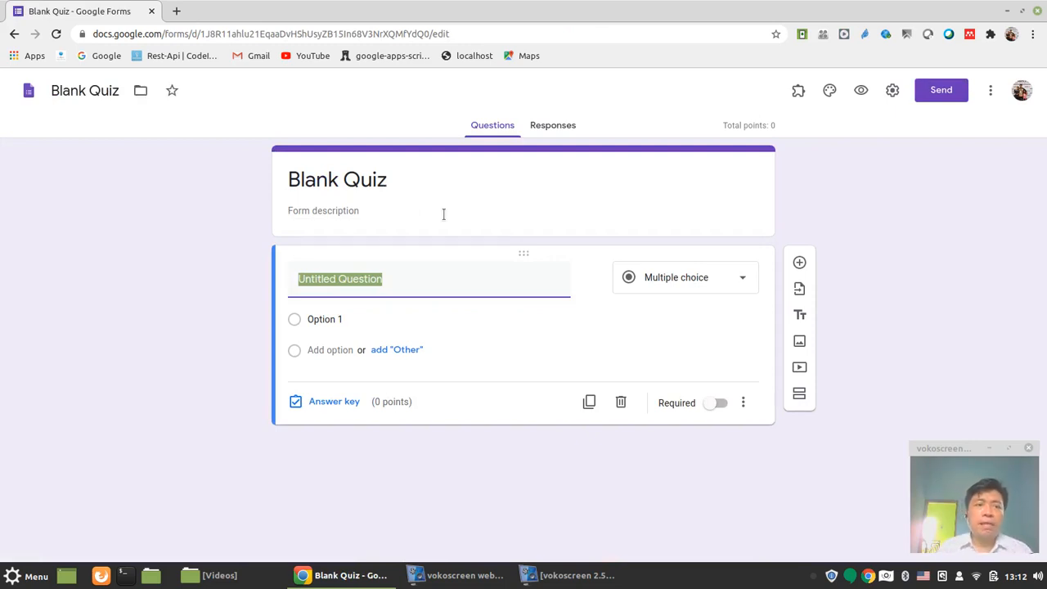
left_click(364, 180)
type("Ulangan Harian 1")
Step: Start the form description with the heading line "Petunjuk Pengerjakannya"
left_click(382, 214)
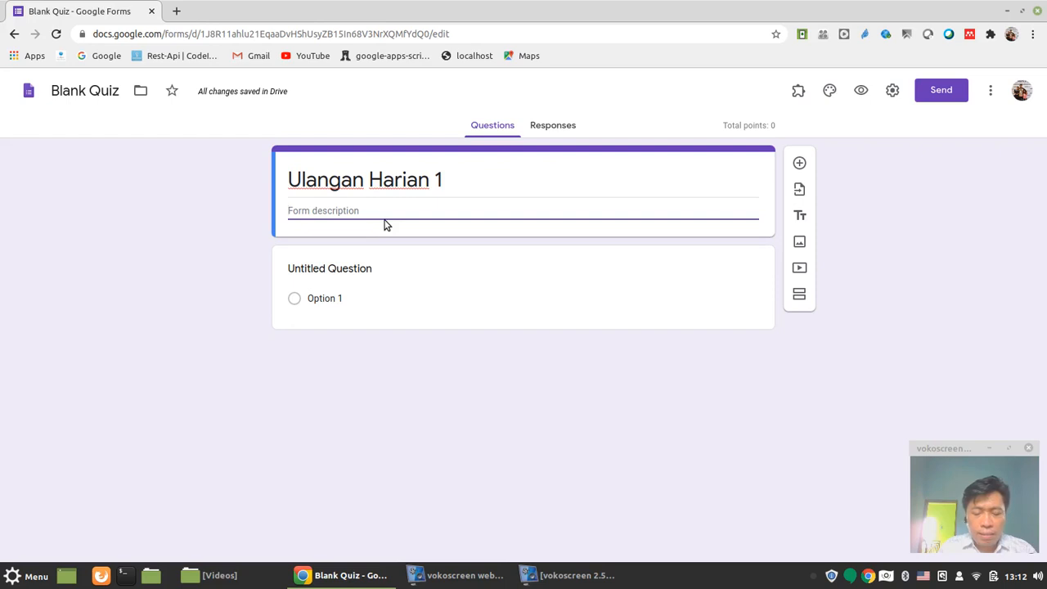
type("Kete")
key("BackSpace")
key("BackSpace")
key("BackSpace")
key("BackSpace")
type("Petunjuk Penge")
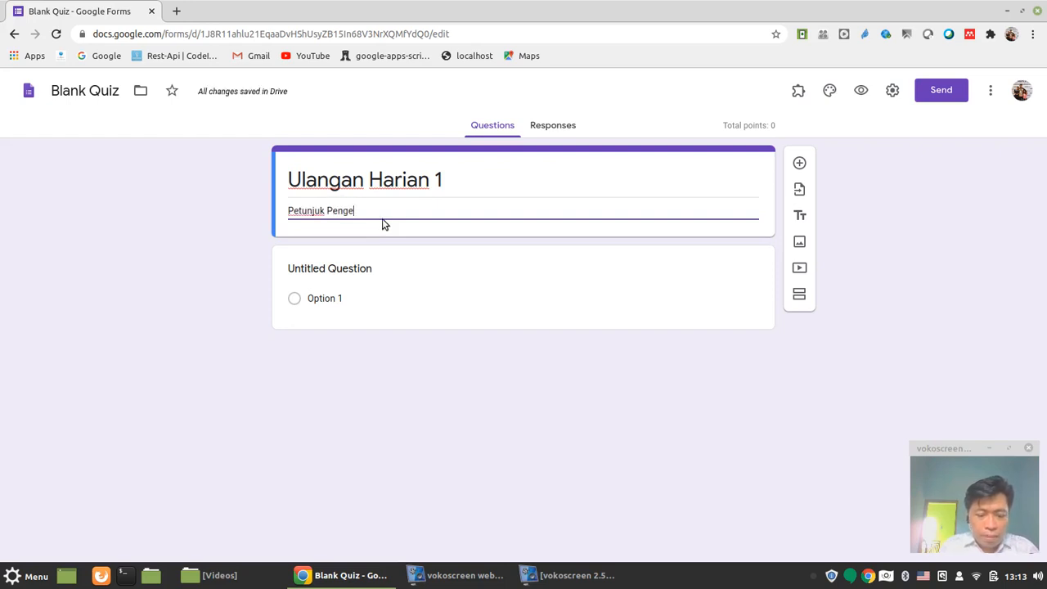
type("rjakannya")
key("Return")
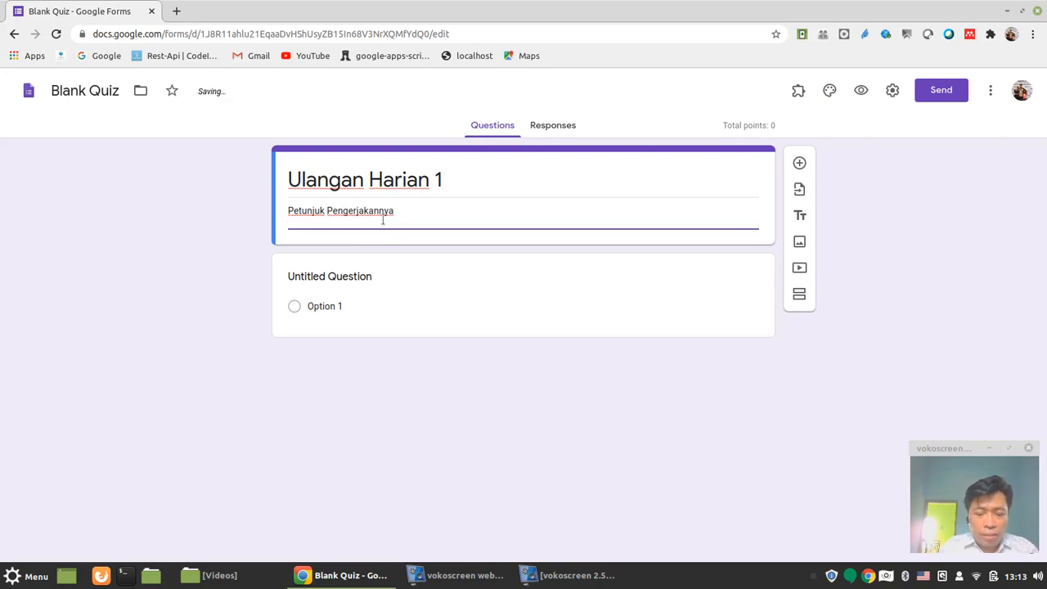
Step: Add the scoring rules "Benar skor 4", "Salah skor -1" and "Kosong skor 0" on separate lines of the form description
type("Benar ")
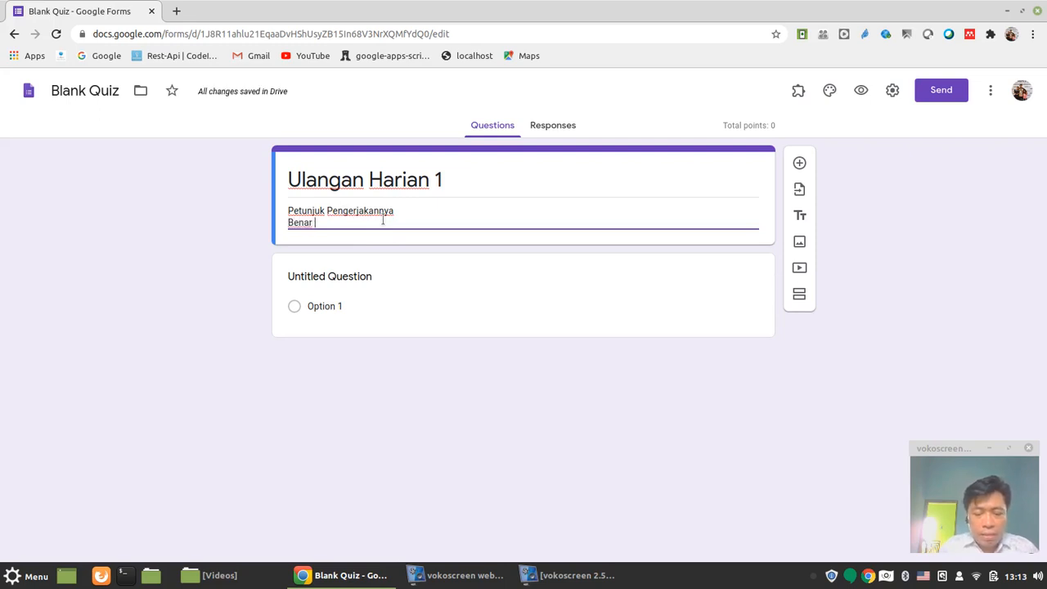
type("skor 4")
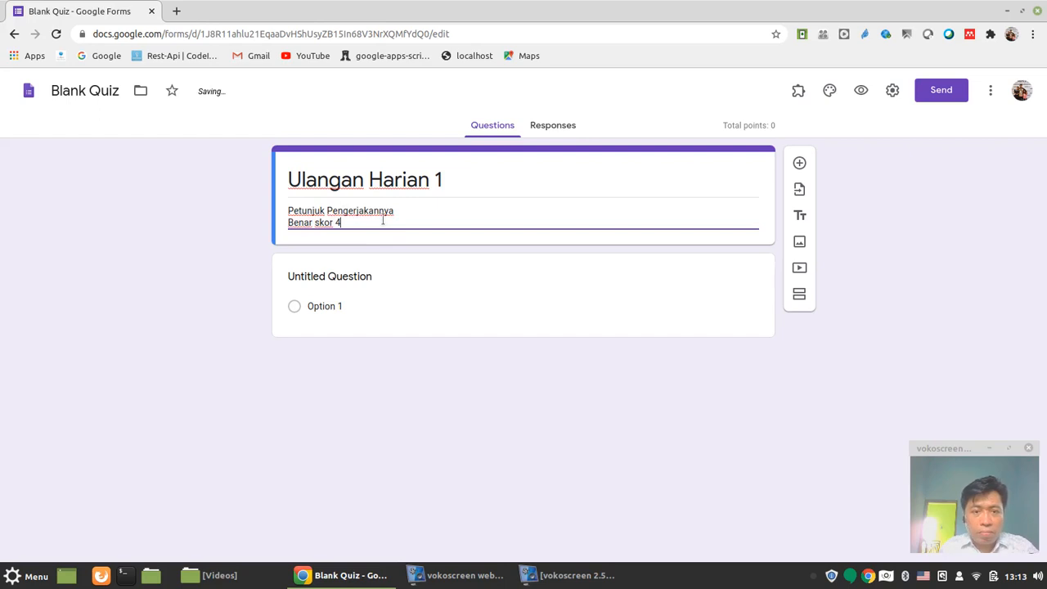
key("Return")
type("Salah ")
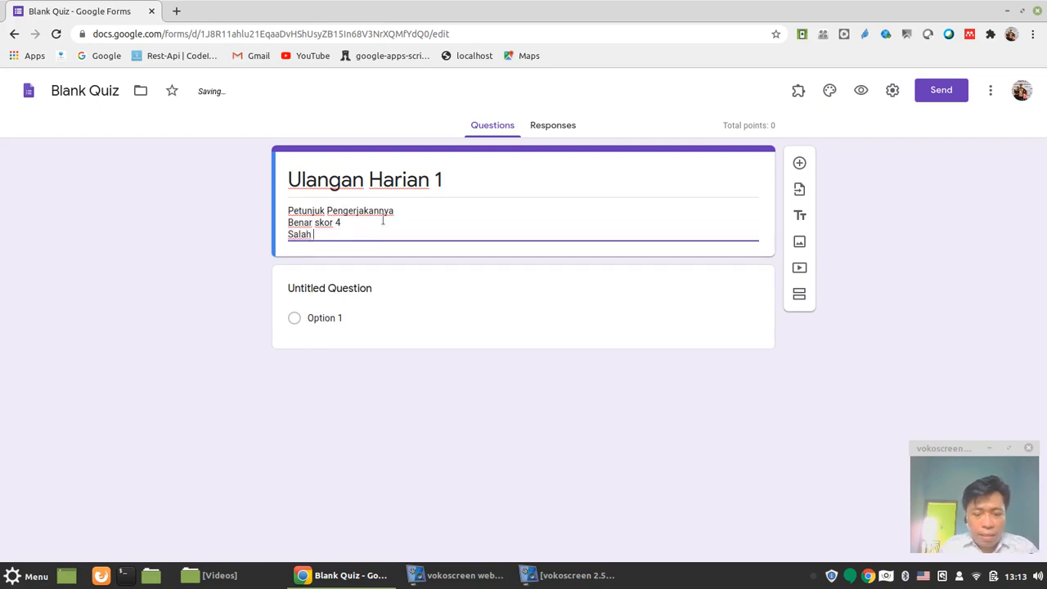
type("skor -1")
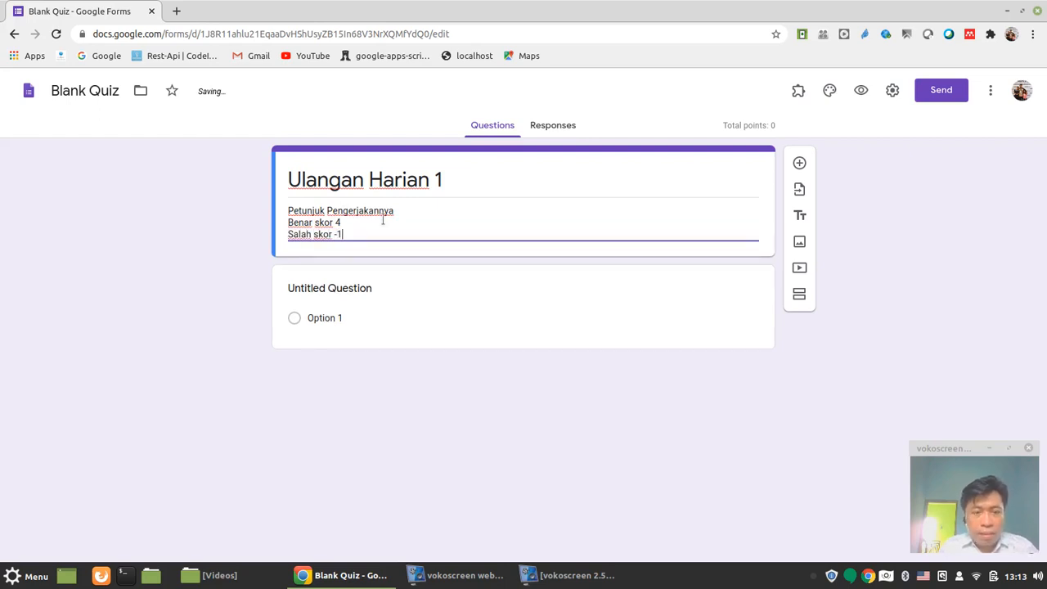
key("Return")
type("Koso")
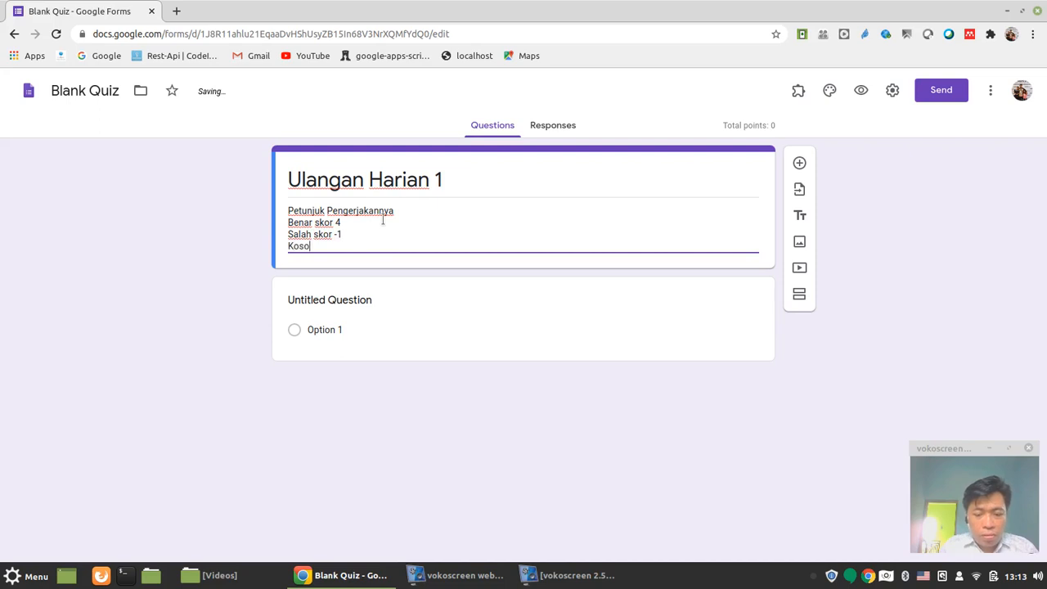
type("ng skor 0")
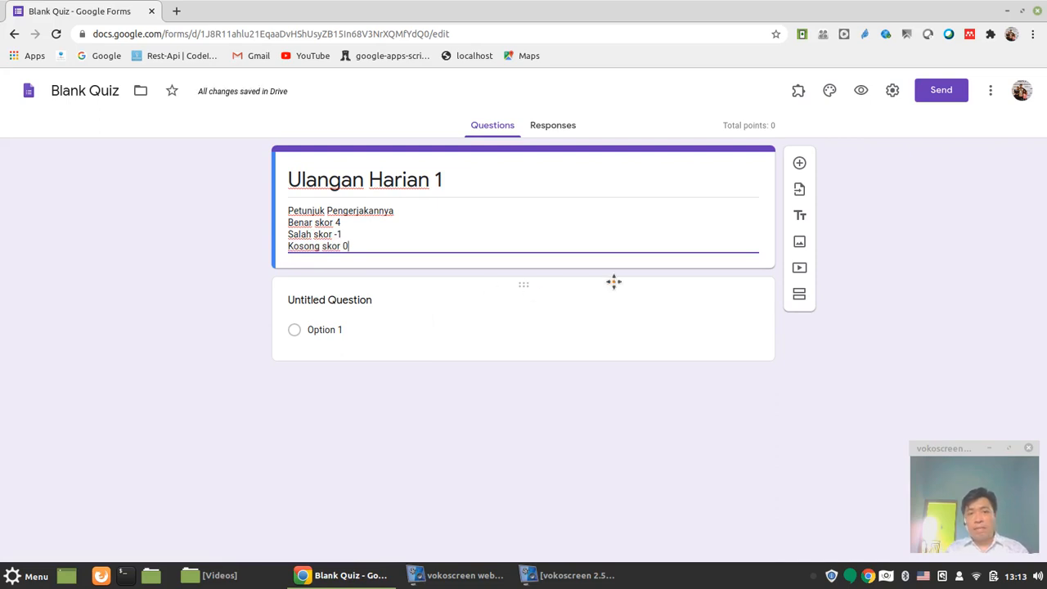
left_click(898, 225)
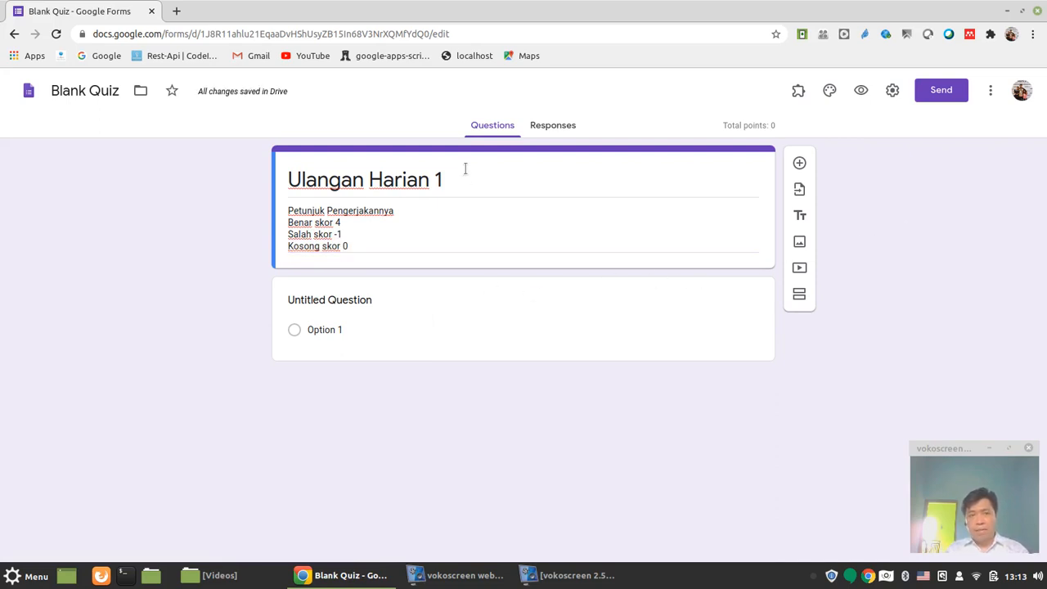
Step: Create a folder named "workshop daring" in My Drive and move the quiz into it
left_click(140, 92)
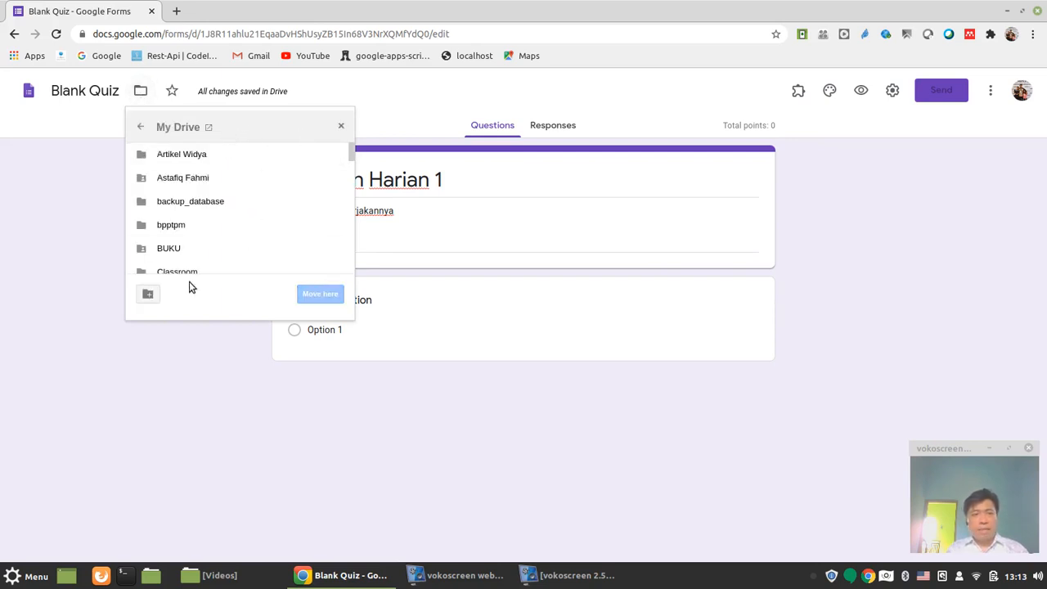
left_click(148, 294)
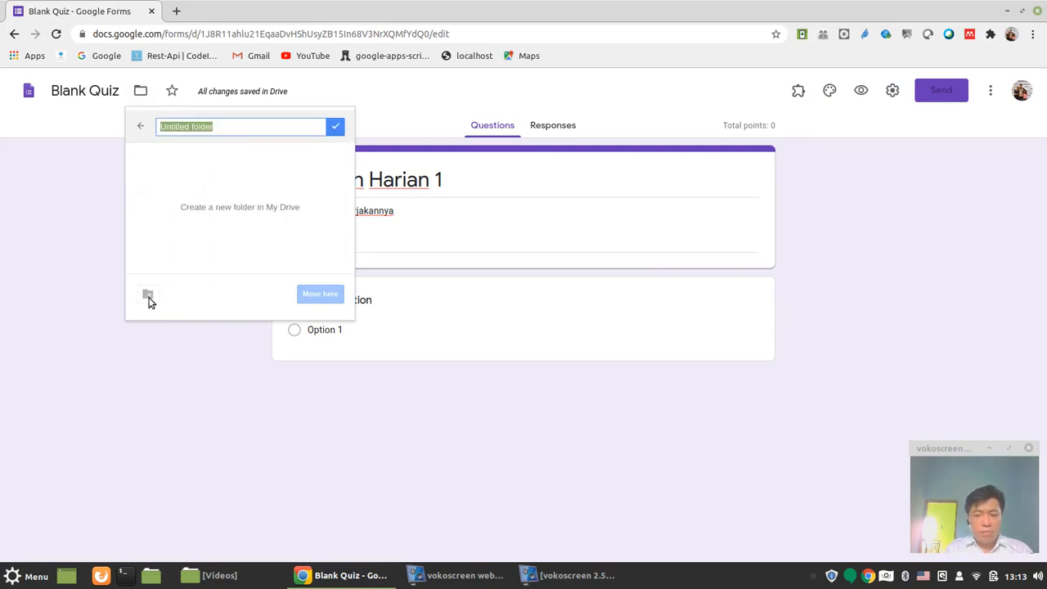
type("workshop daring")
key("Return")
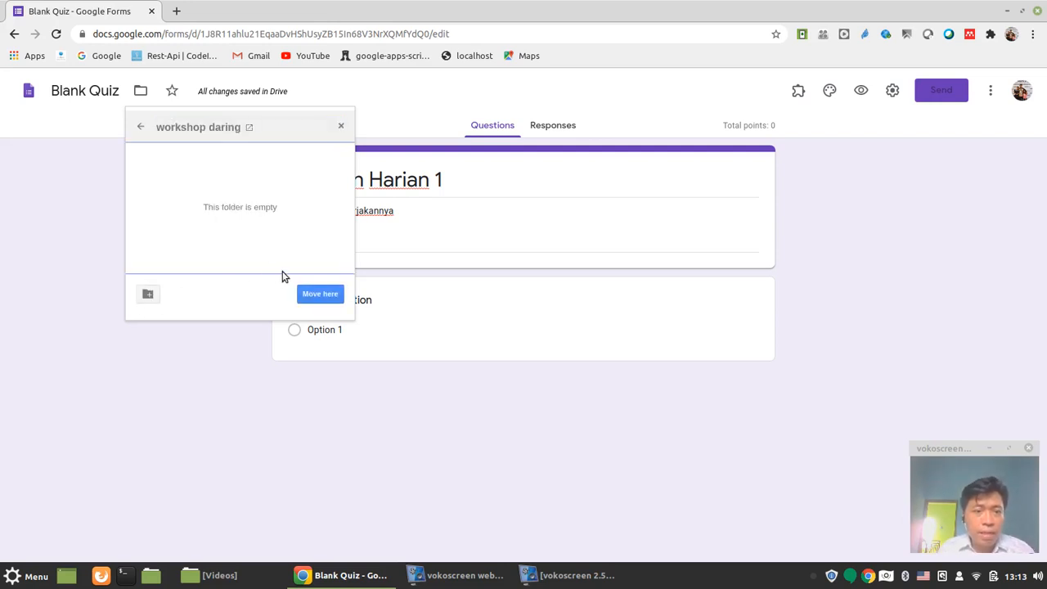
left_click(307, 295)
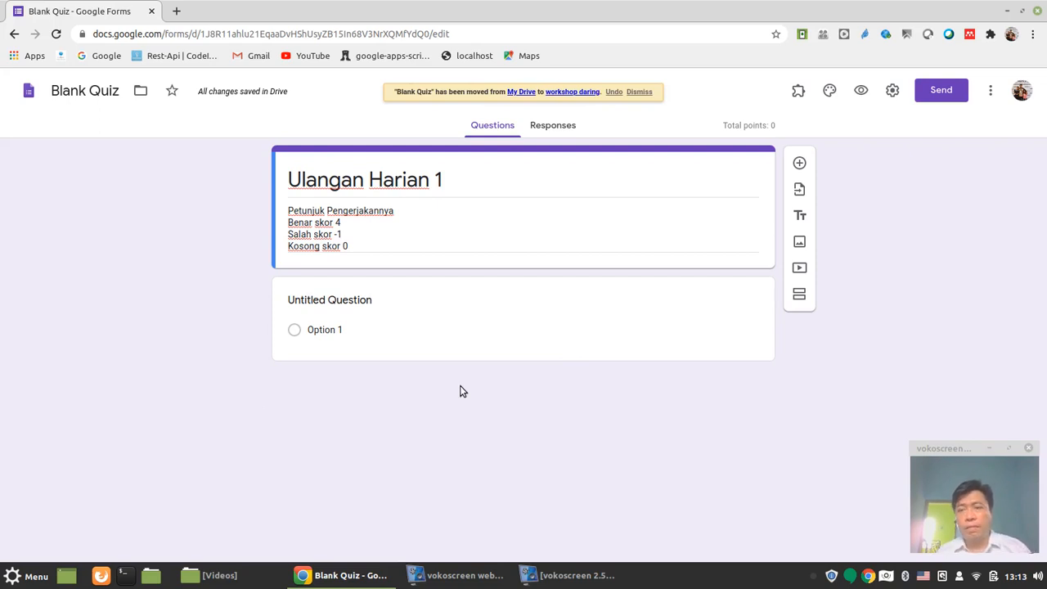
Step: In the form settings, turn on email address collection and response receipts
left_click(891, 93)
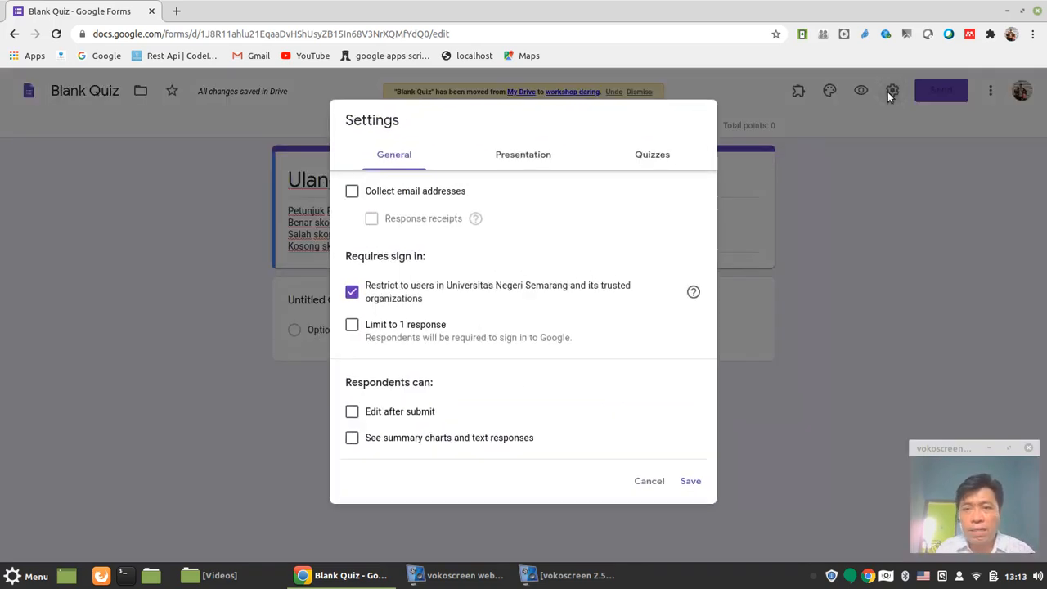
left_click(355, 193)
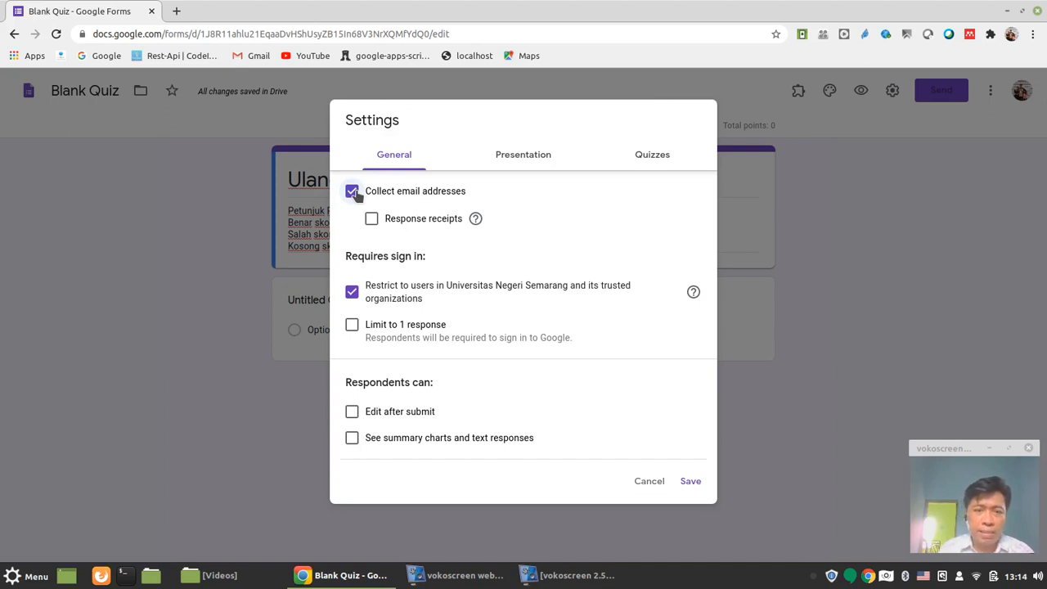
left_click(371, 218)
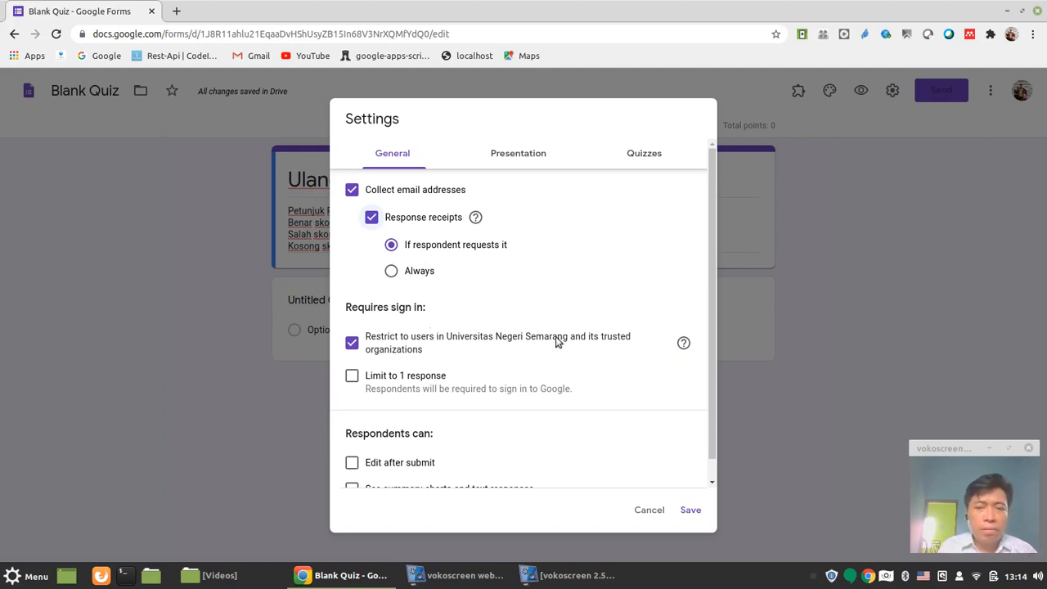
Step: Remove the sign-in restriction to Universitas Negeri Semarang users and limit respondents to 1 response
left_click_drag(711, 230, 712, 268)
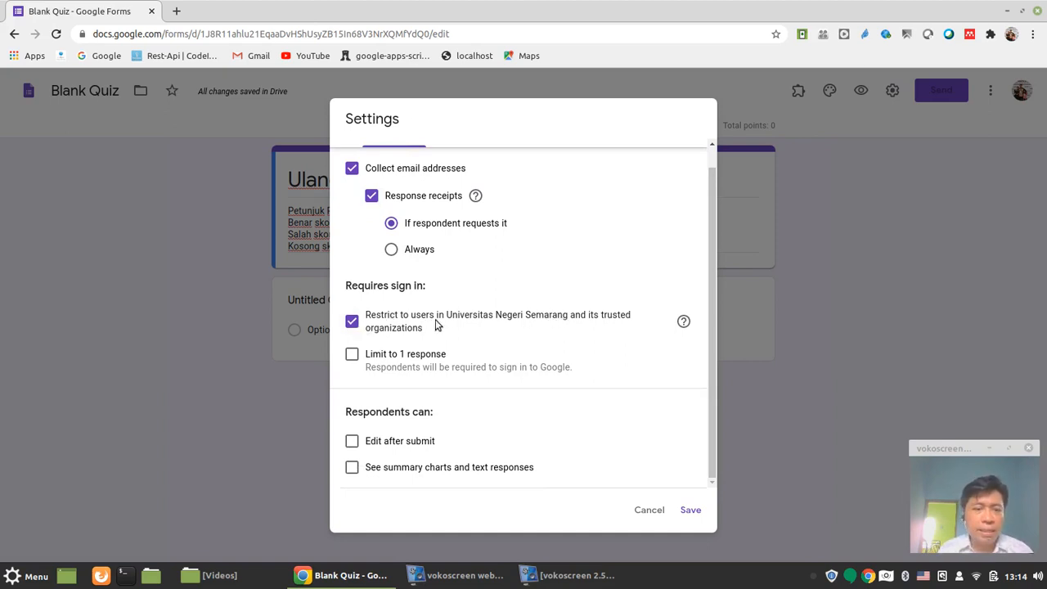
left_click(353, 322)
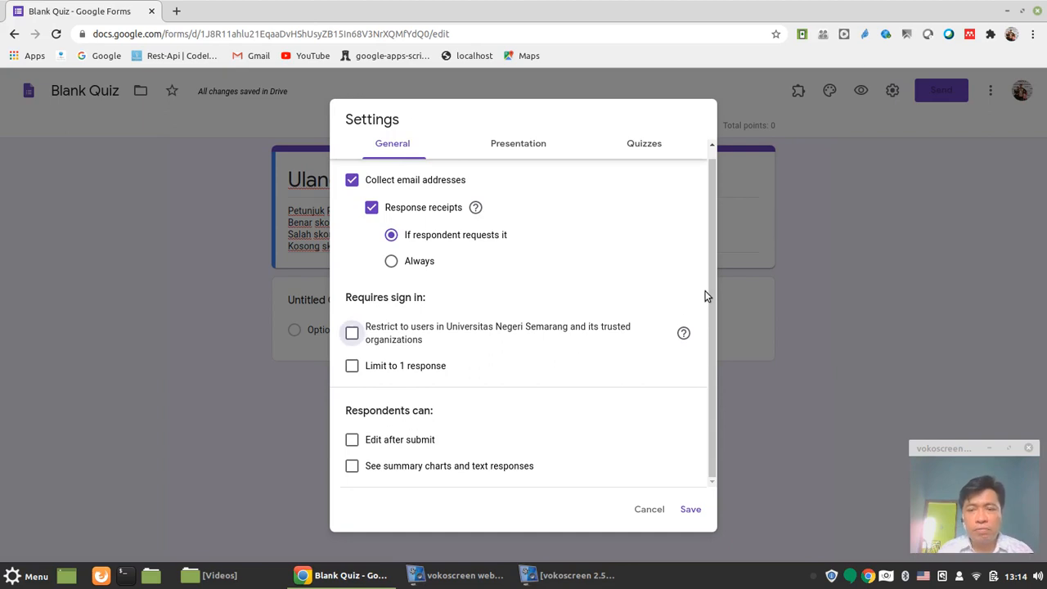
left_click(352, 366)
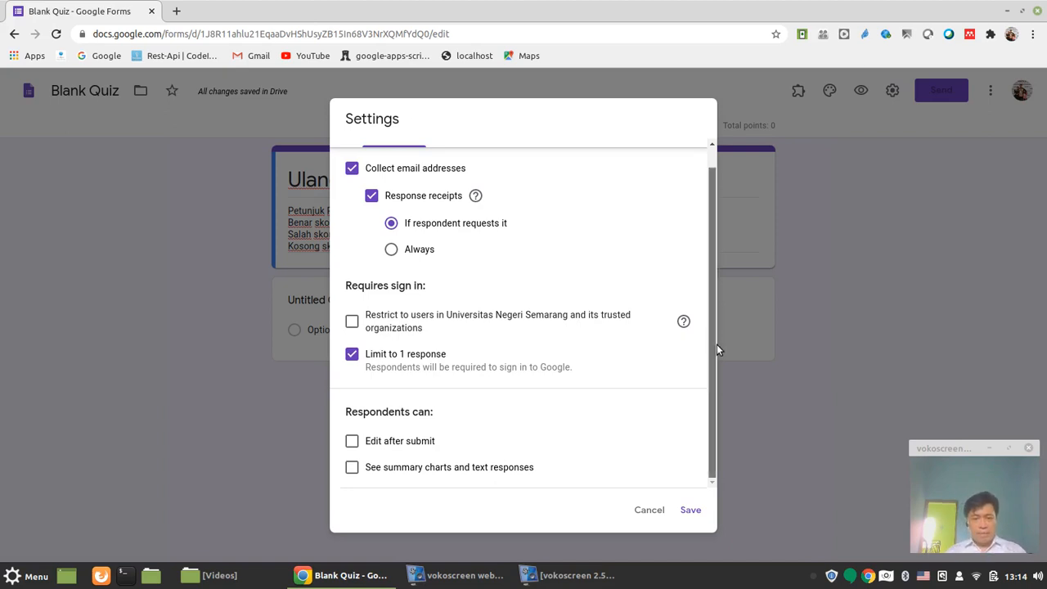
left_click(353, 442)
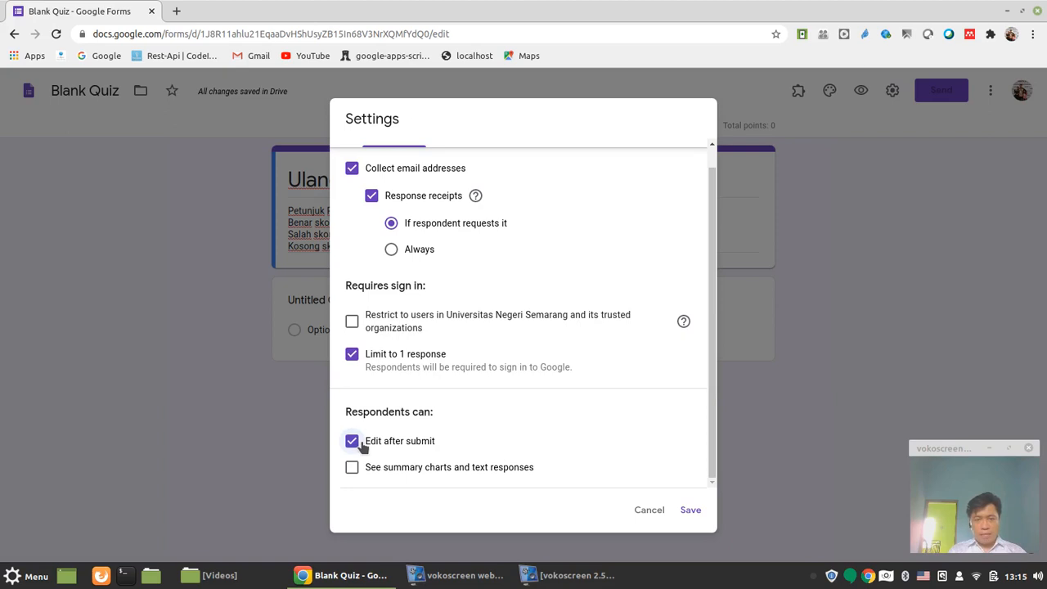
left_click(352, 442)
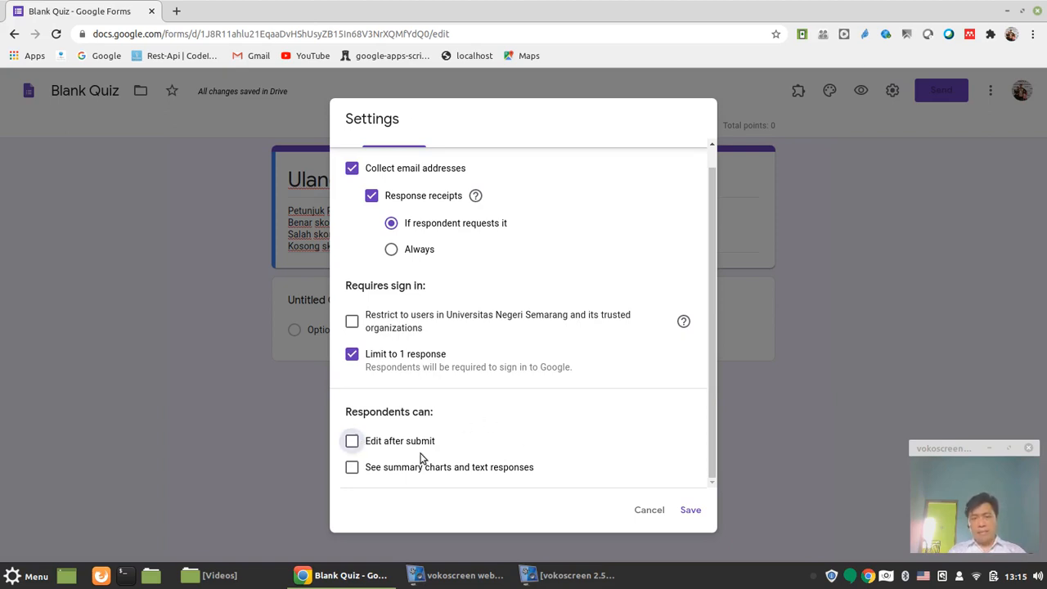
left_click(357, 472)
left_click(357, 471)
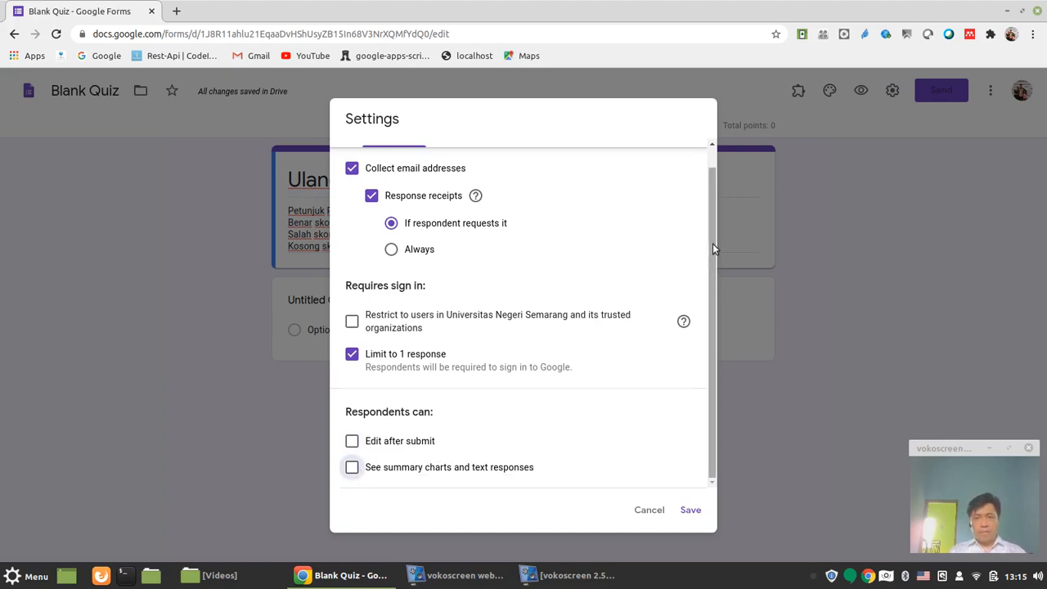
Step: In the presentation settings, enable the progress bar and shuffled question order
scroll(713, 243, "up", 1)
left_click(521, 160)
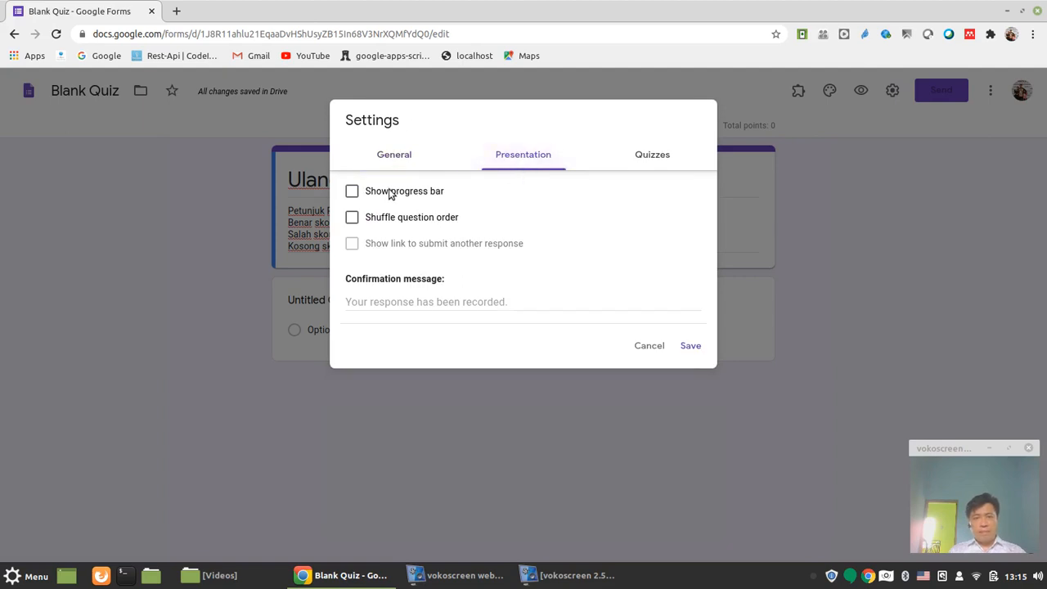
left_click(353, 192)
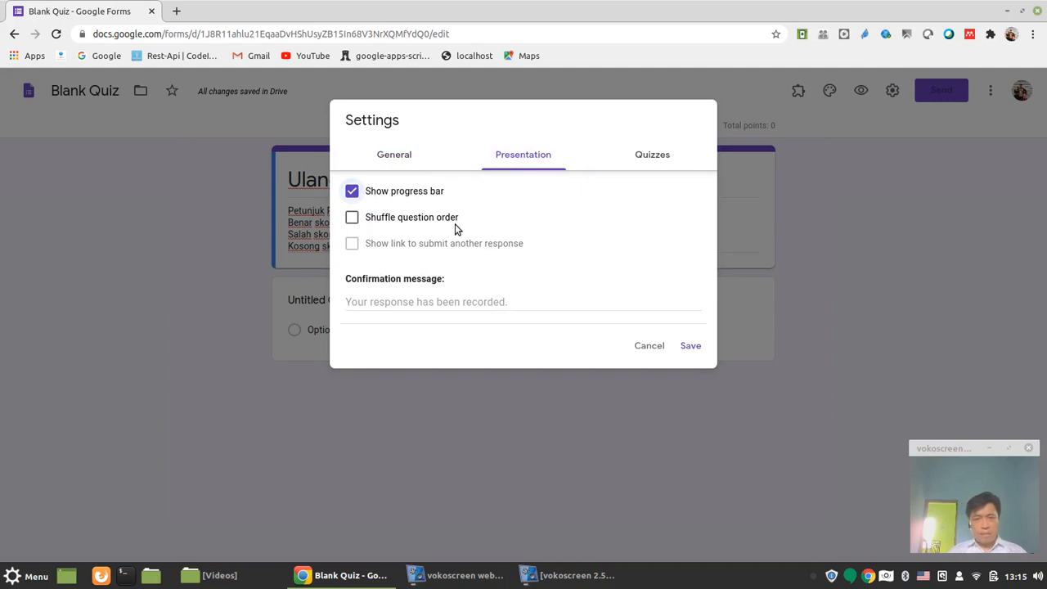
left_click(352, 217)
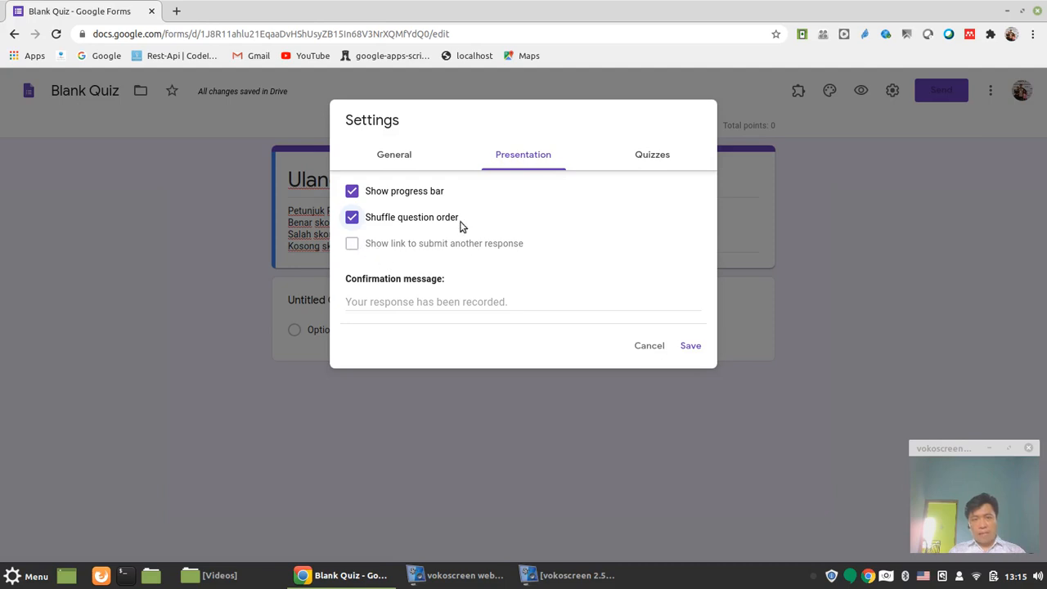
Step: Set the confirmation message to "Terima kasih sudah menjawab" and have quiz grades released later, after manual review
left_click(430, 302)
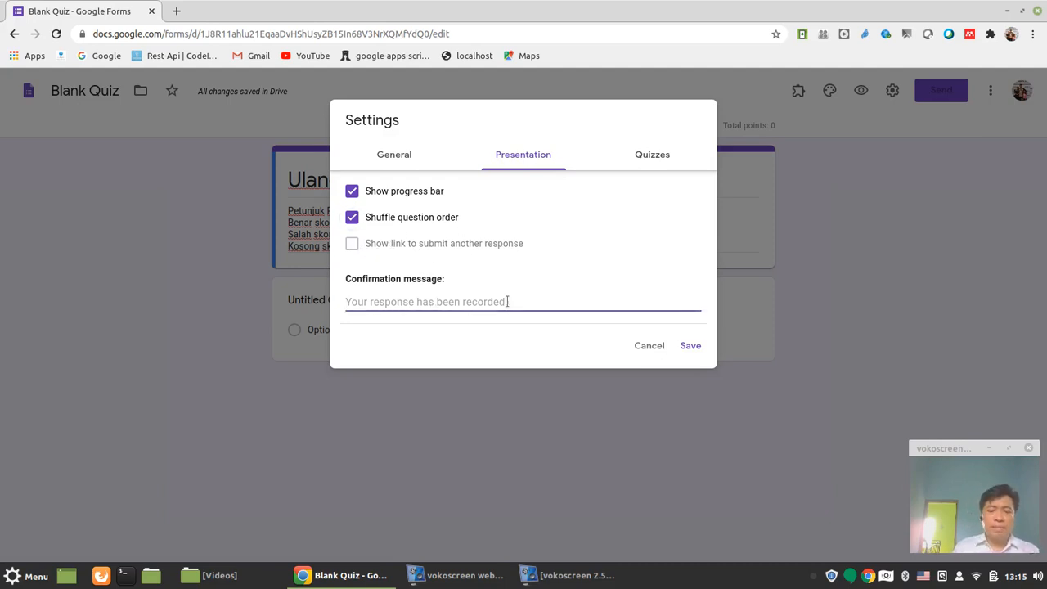
type("Terima kasih sudah menjawab")
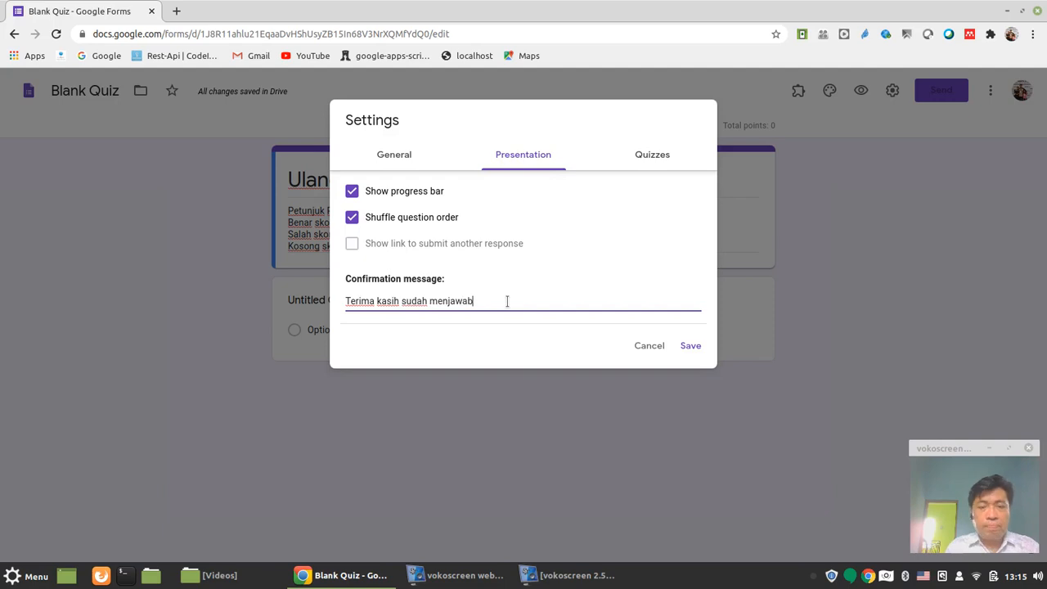
left_click(660, 154)
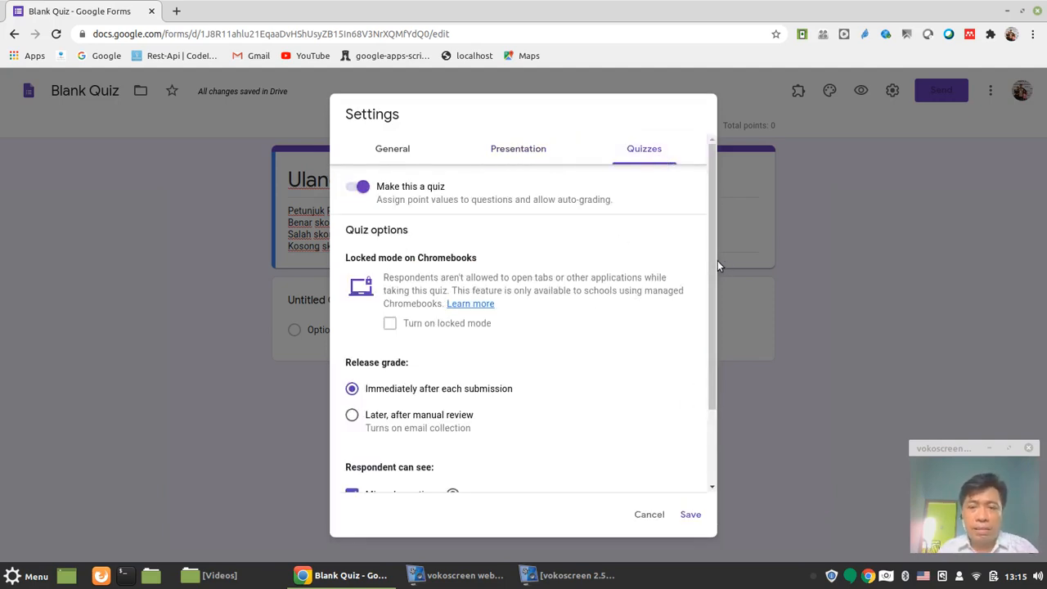
left_click_drag(712, 253, 708, 369)
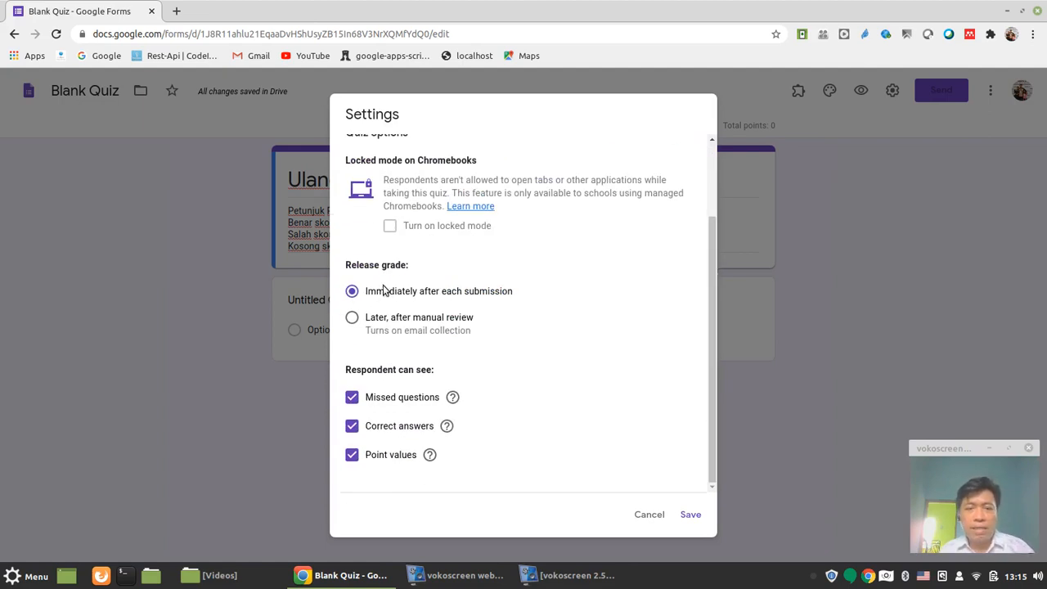
left_click(352, 319)
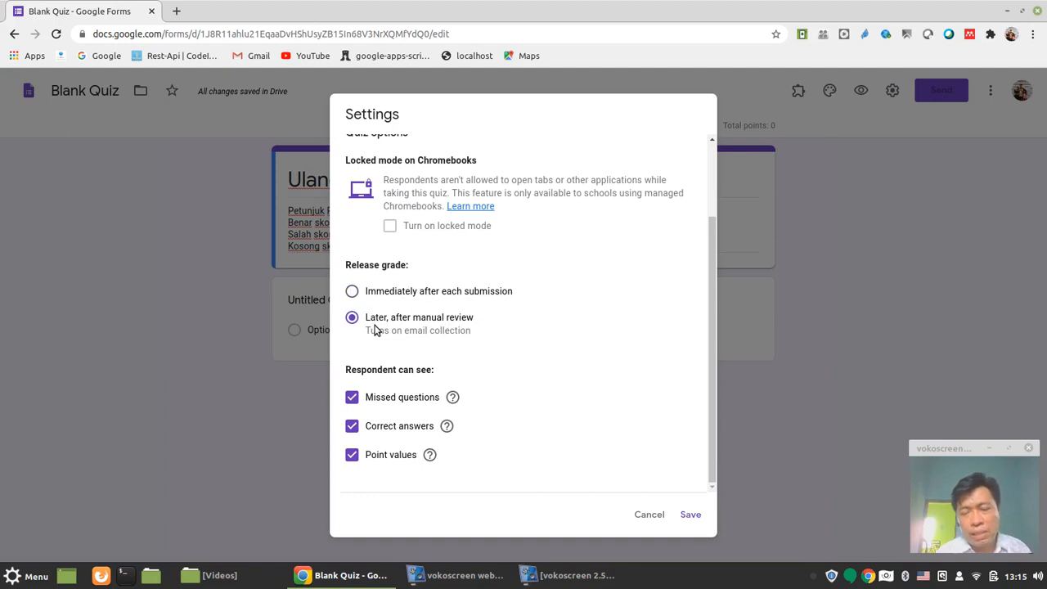
Step: Hide missed questions, correct answers and point values from respondents
left_click(353, 398)
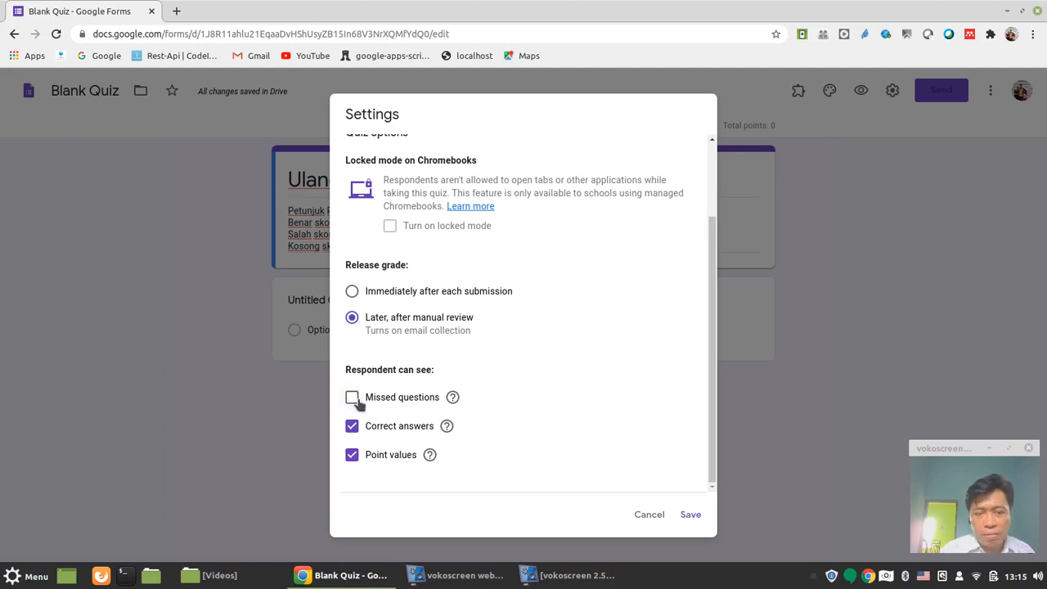
left_click(352, 426)
left_click(350, 455)
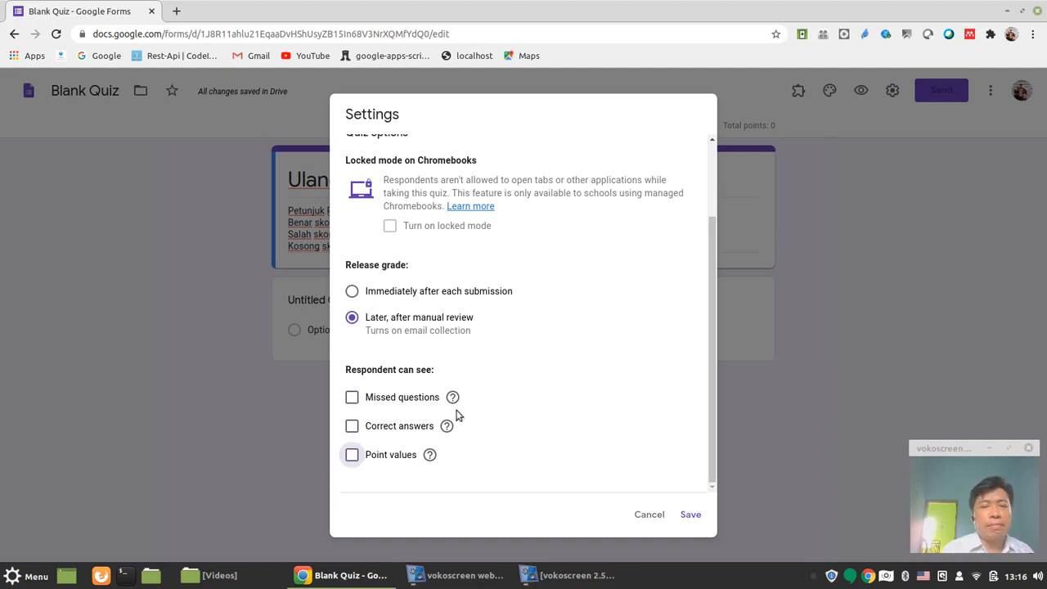
Step: Let respondents see missed questions, correct answers and point values, and save the form settings
left_click(352, 397)
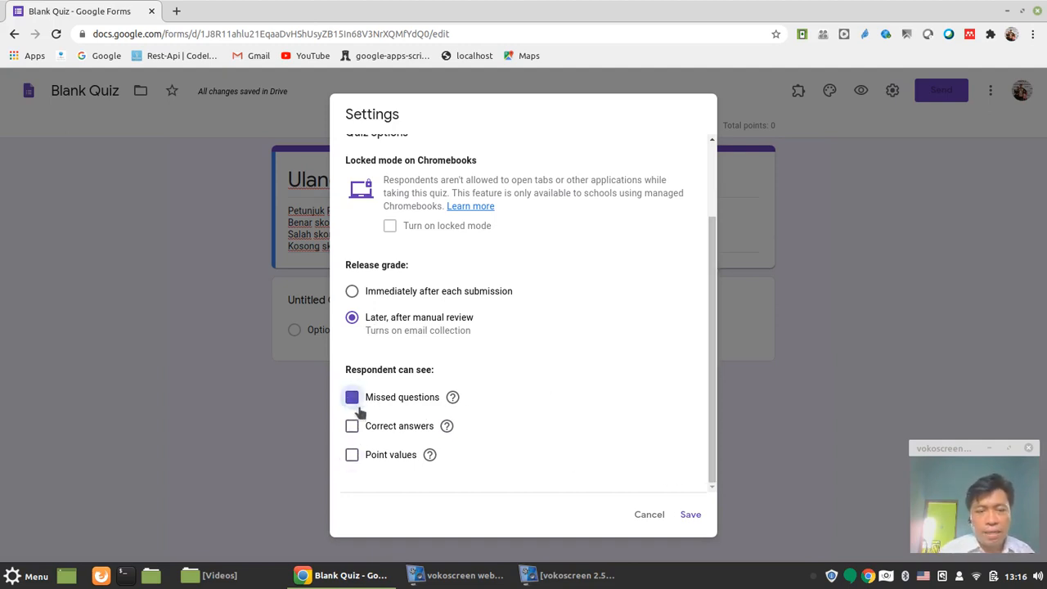
left_click(353, 426)
left_click(353, 455)
left_click(691, 514)
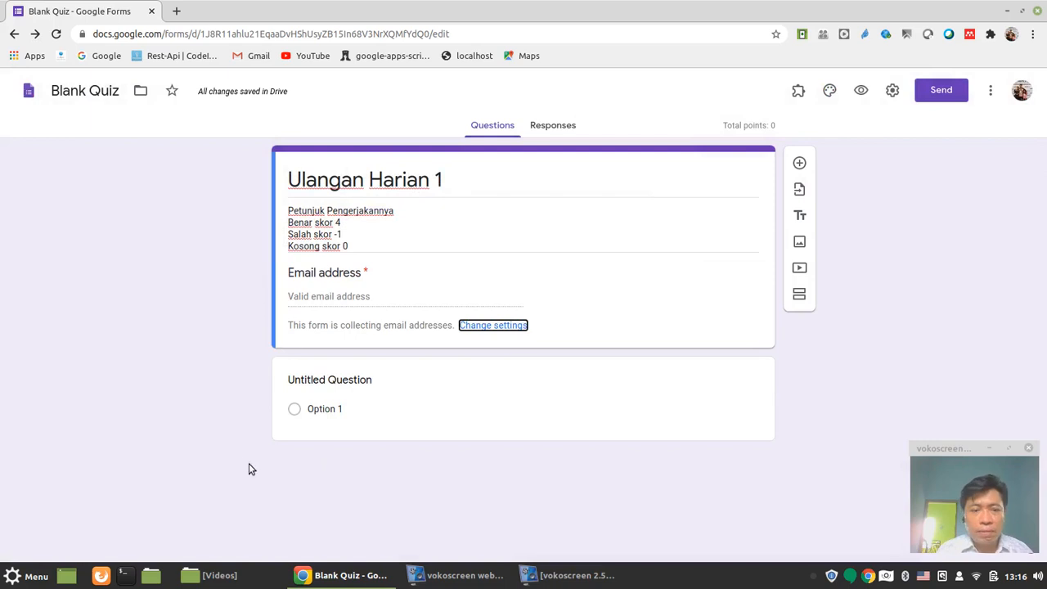
Step: Replace the first question's text with "Luas persegi panjang dengan panjang 20 cm lebar 1,5 dm adalah ... meter persegi"
left_click(356, 388)
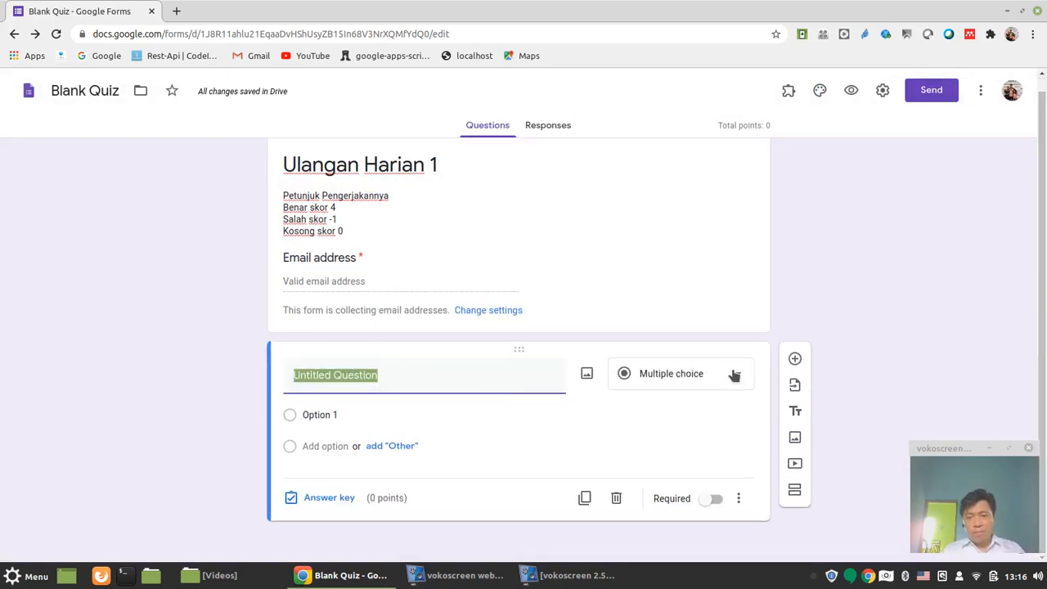
left_click(482, 378)
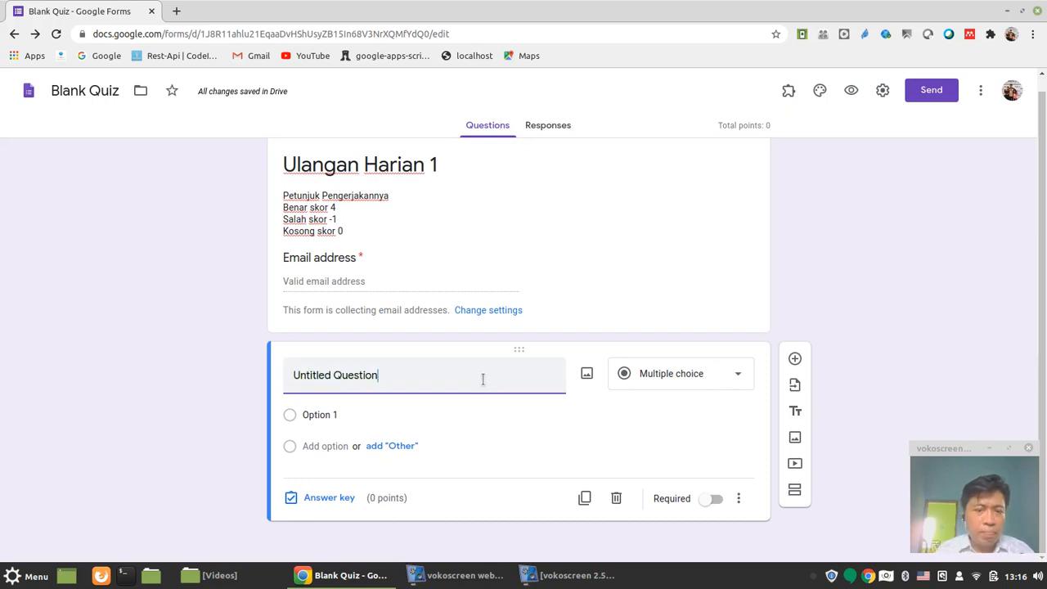
key("ctrl+shift+Left")
key("ctrl+shift+Left")
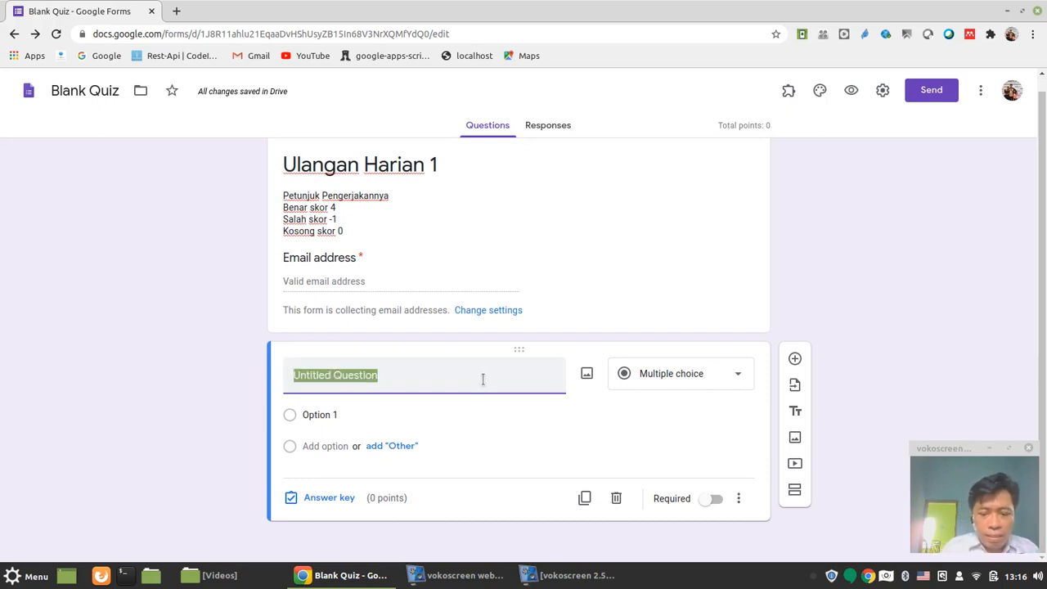
type("Luas persegi panjang dengan panjang")
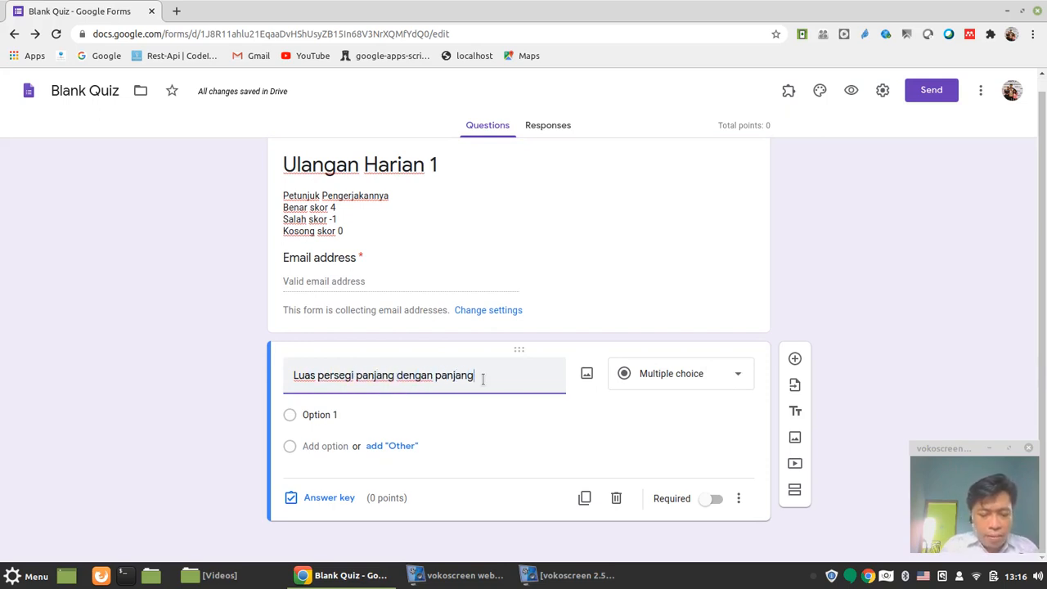
type(" 20 cm lebar ")
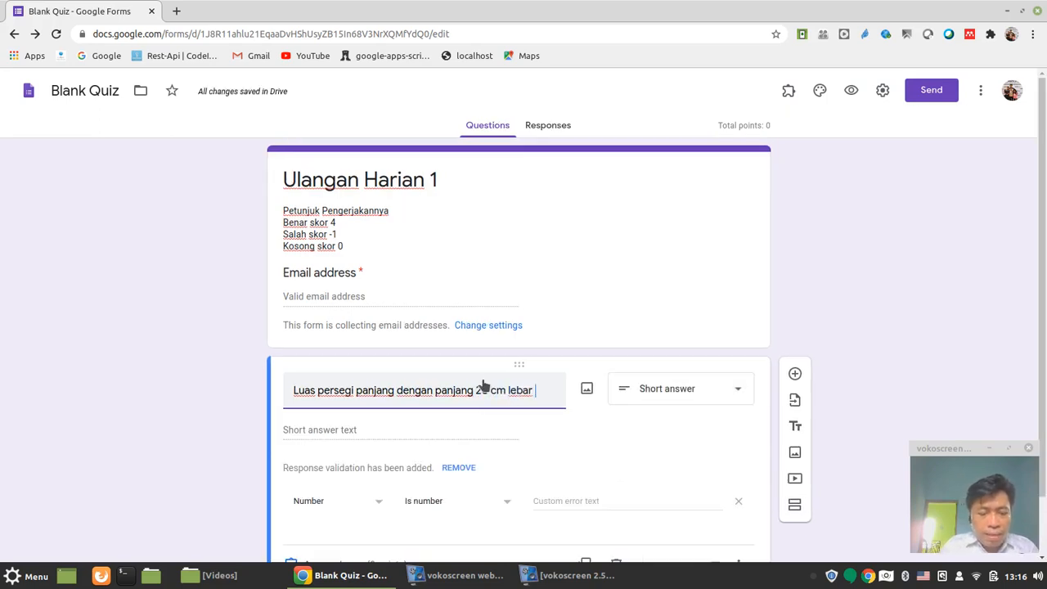
type("1,5 ")
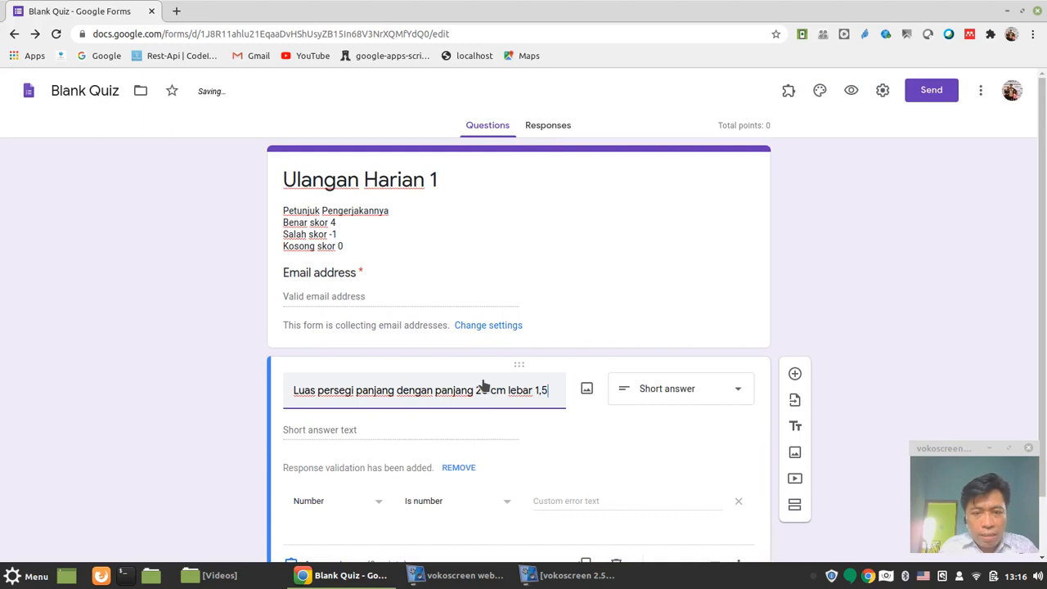
type("dm ada")
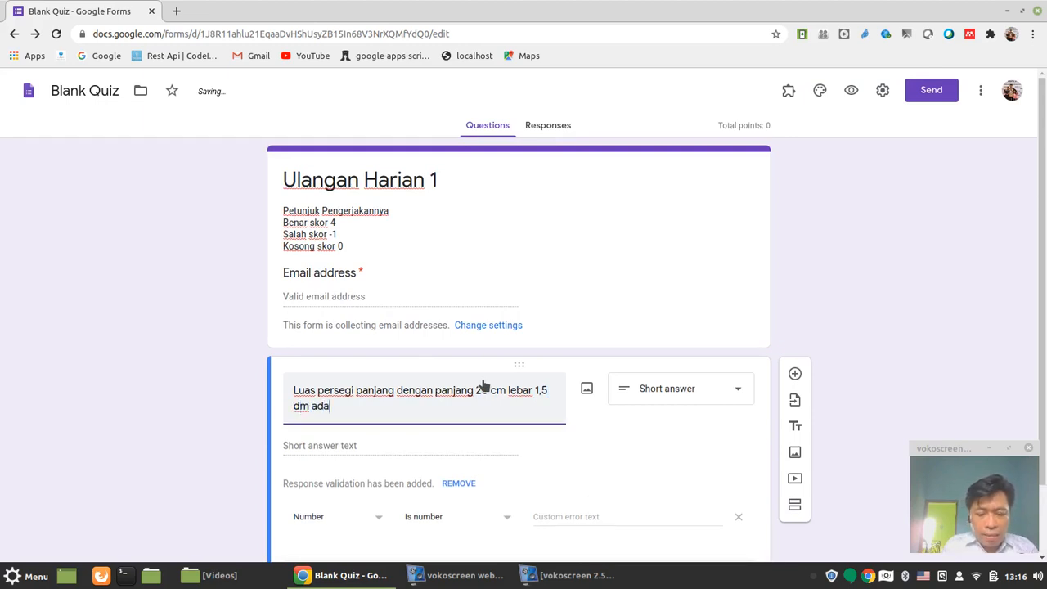
type("lah ... m")
type(" per")
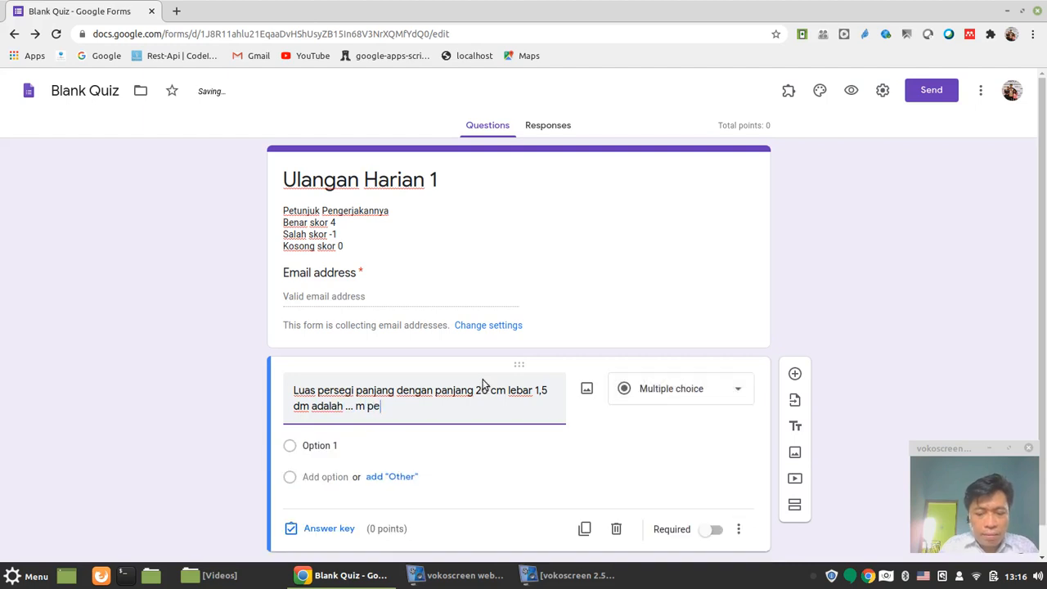
key("Left")
key("Left")
key("Left")
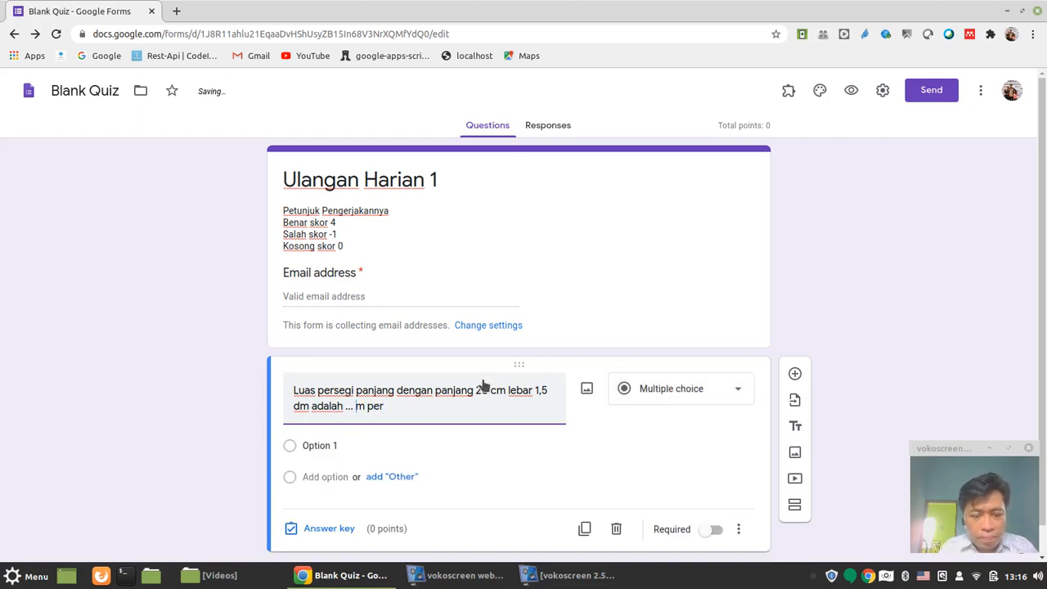
type("eter per")
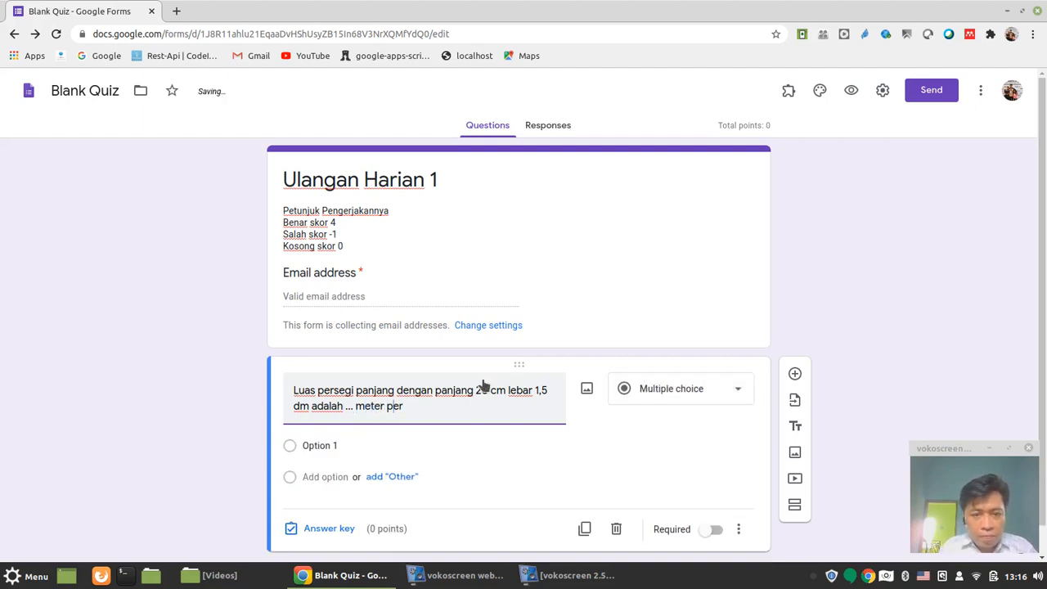
type("segi")
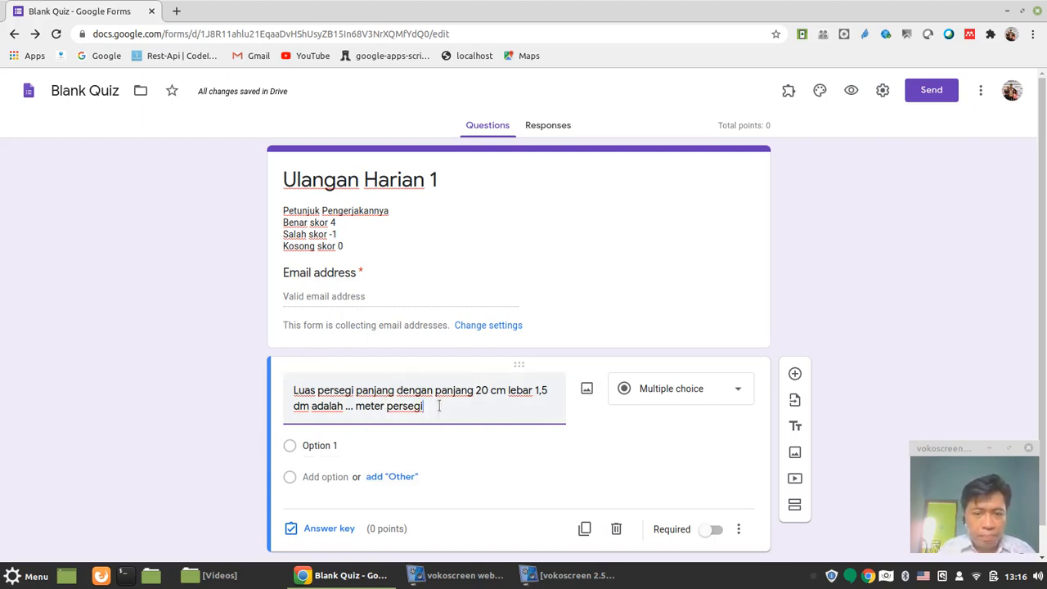
left_click(304, 449)
left_click(353, 446)
triple_click(353, 447)
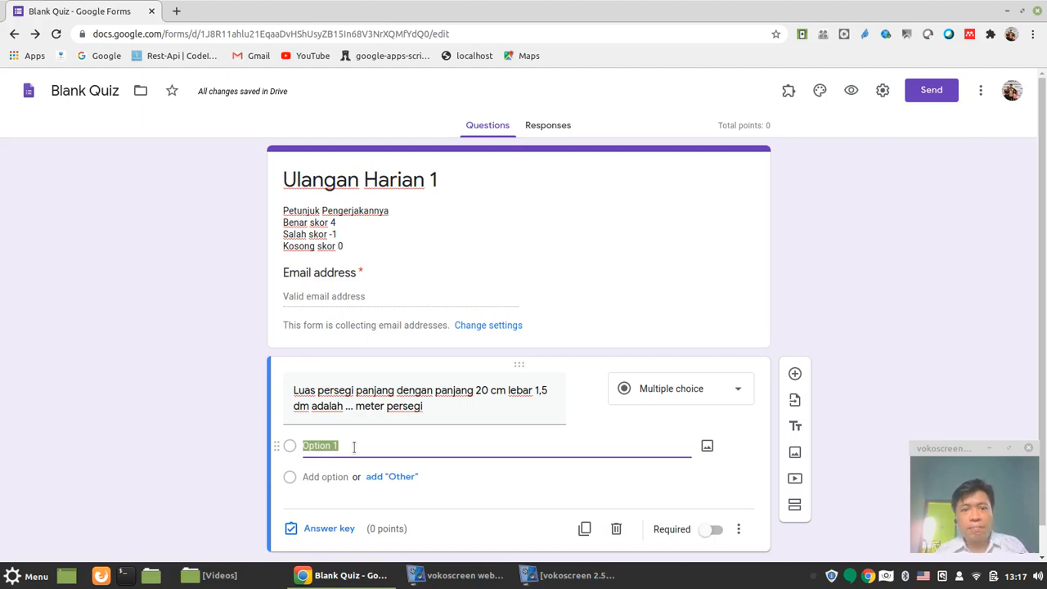
left_click(353, 446)
triple_click(355, 447)
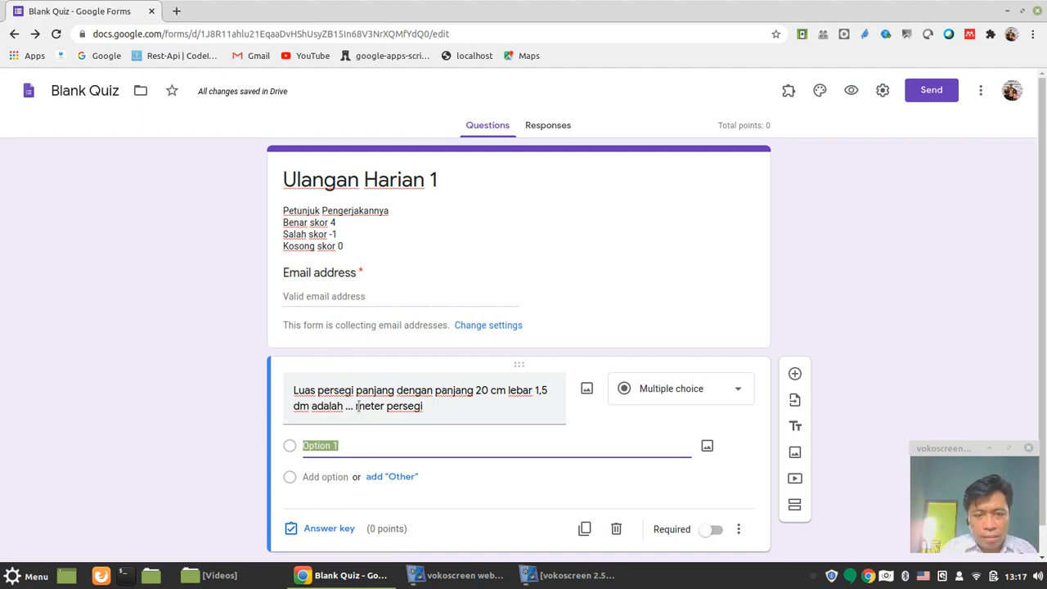
Step: Change the unit at the end of the first question from "meter persegi" to "centi meter persegi"
triple_click(356, 408)
left_click(357, 405)
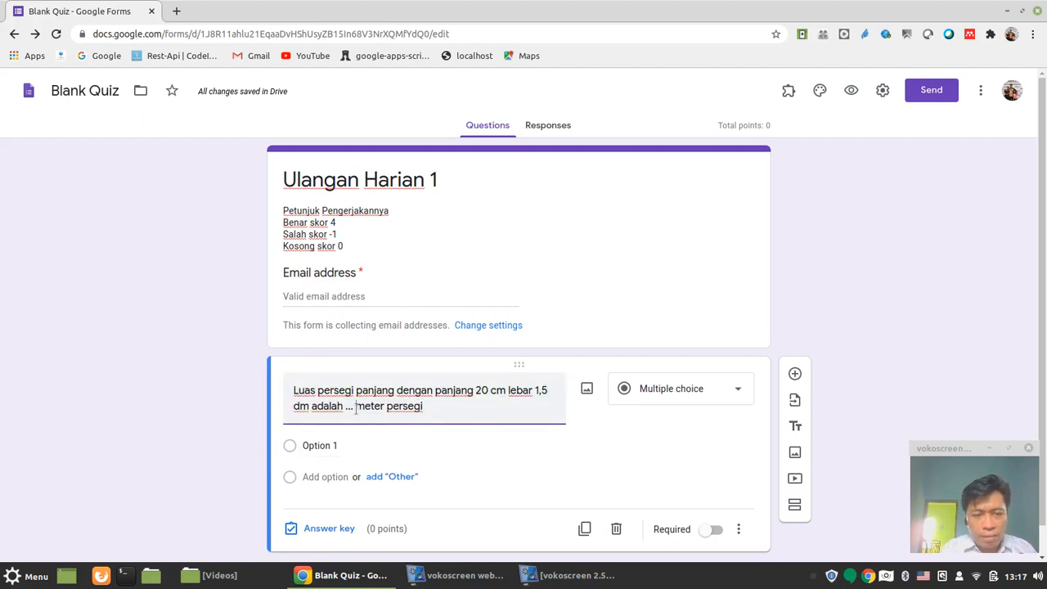
type("ventimeter")
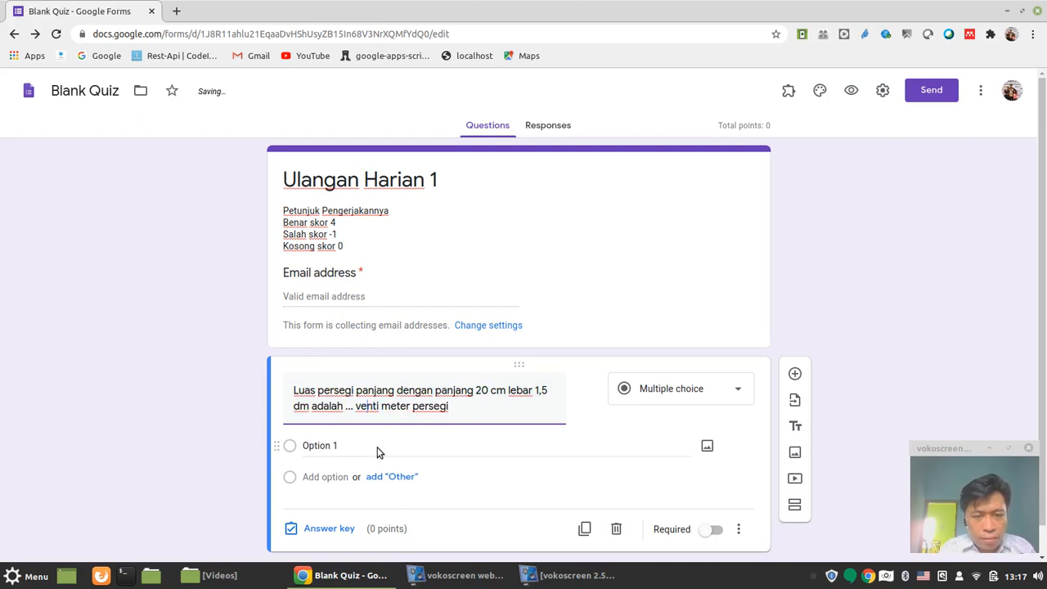
key("BackSpace")
key("BackSpace")
key("BackSpace")
key("BackSpace")
key("BackSpace")
key("BackSpace")
type("centi")
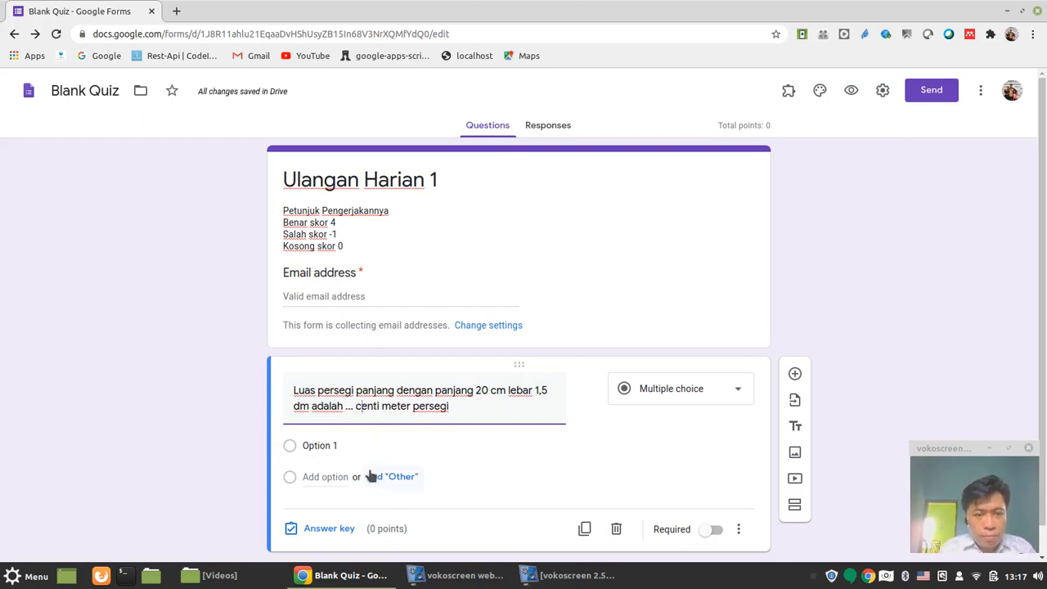
Step: Fill in four multiple-choice options for the rectangle area question: 100, 200, 300 and 400
left_click(324, 446)
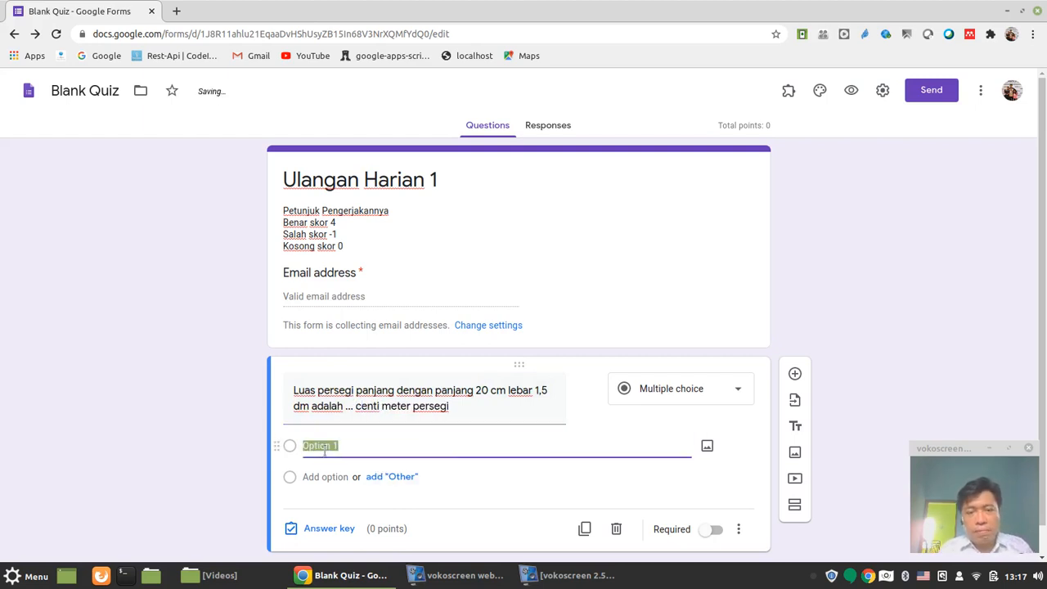
type("100")
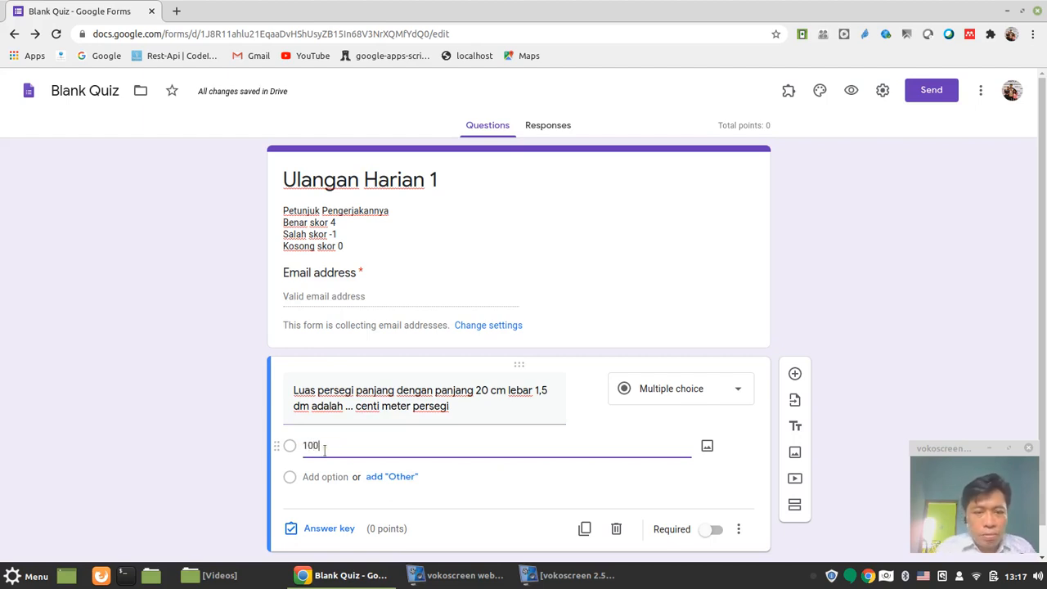
left_click(325, 476)
type("200")
left_click(325, 508)
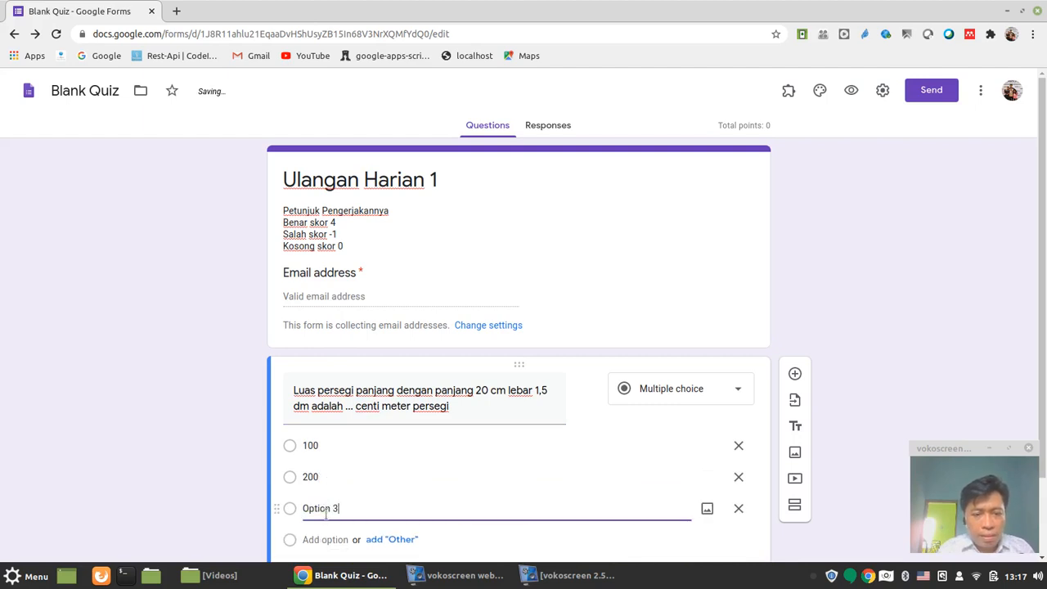
type("300")
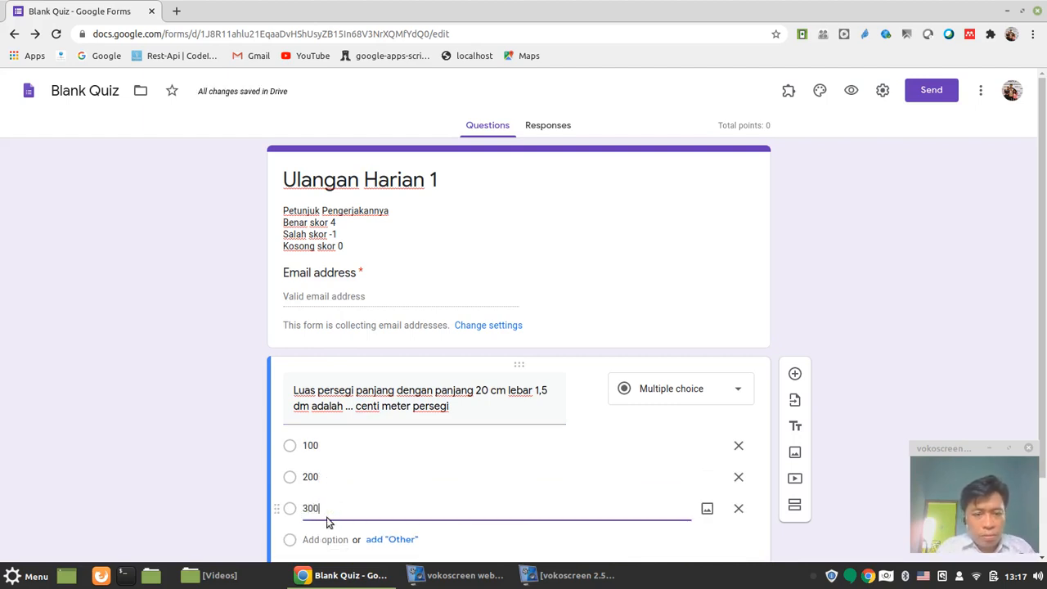
left_click(325, 539)
type("400")
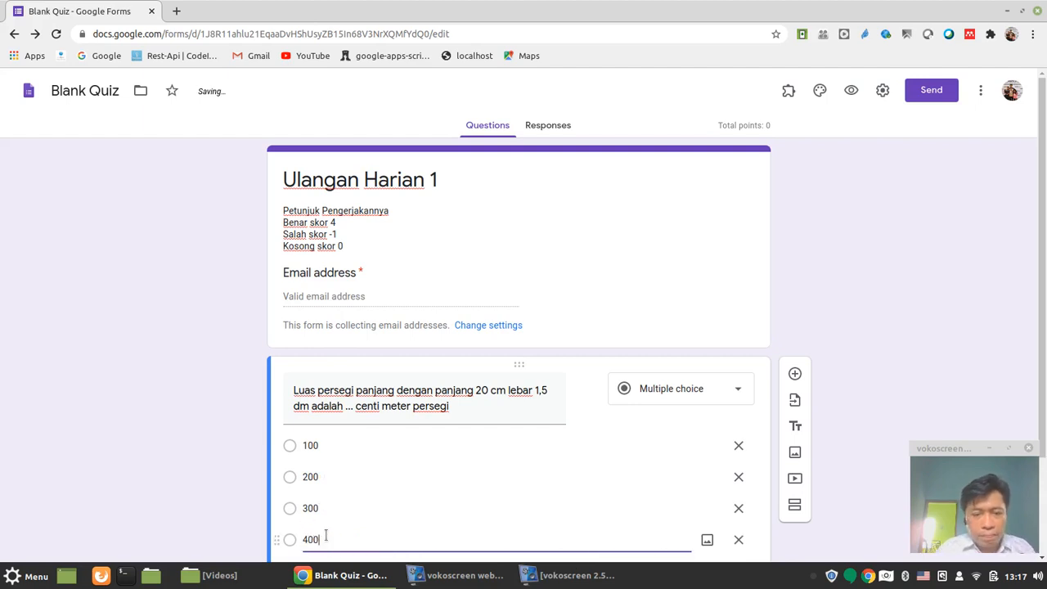
Step: Mark 300 as the correct answer in the rectangle area question's answer key
scroll(1034, 305, "down", 2)
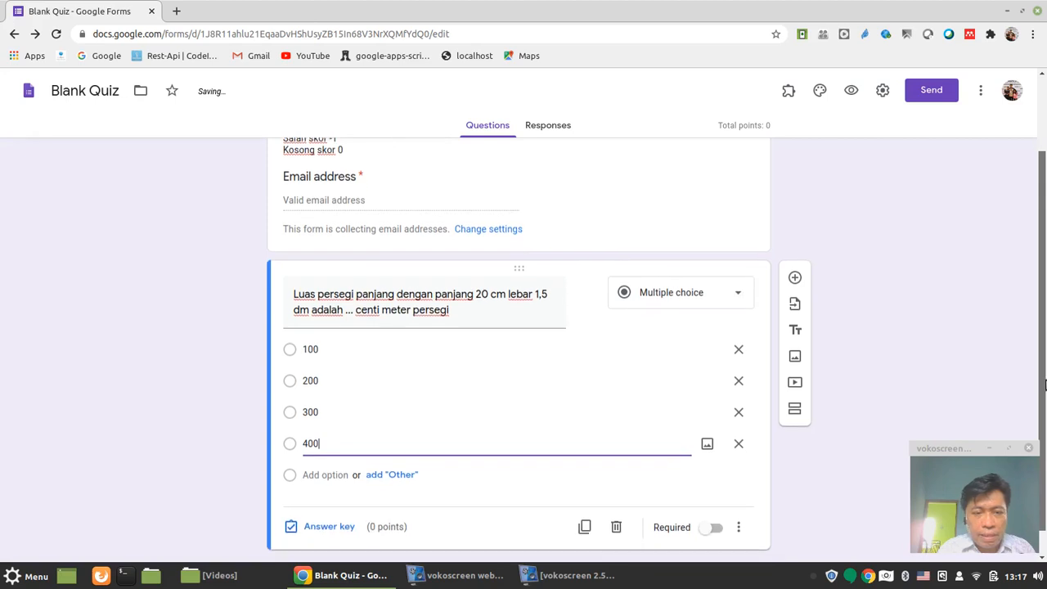
type("0")
left_click(324, 525)
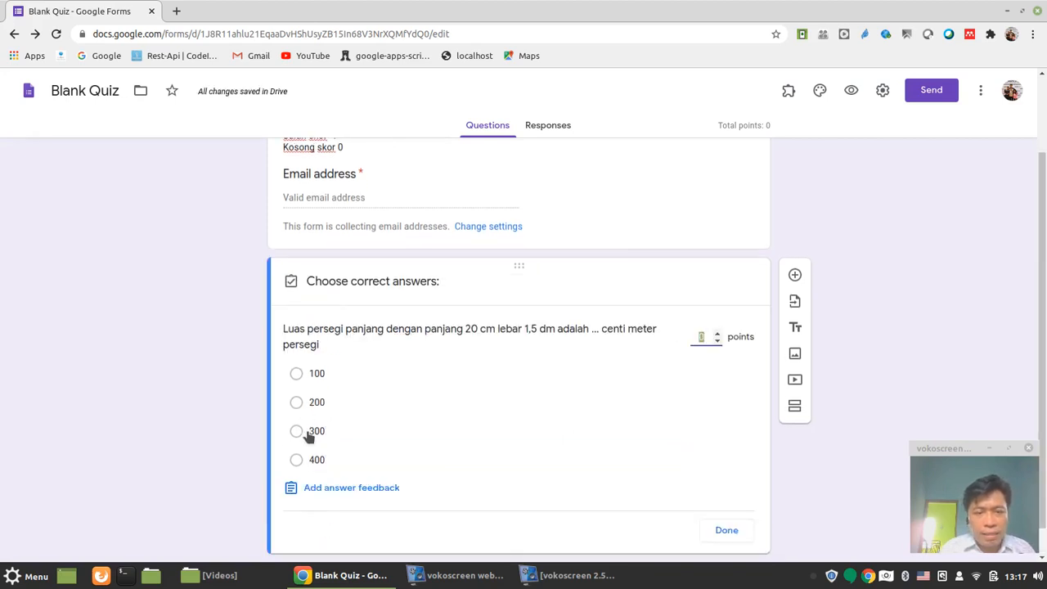
left_click(308, 433)
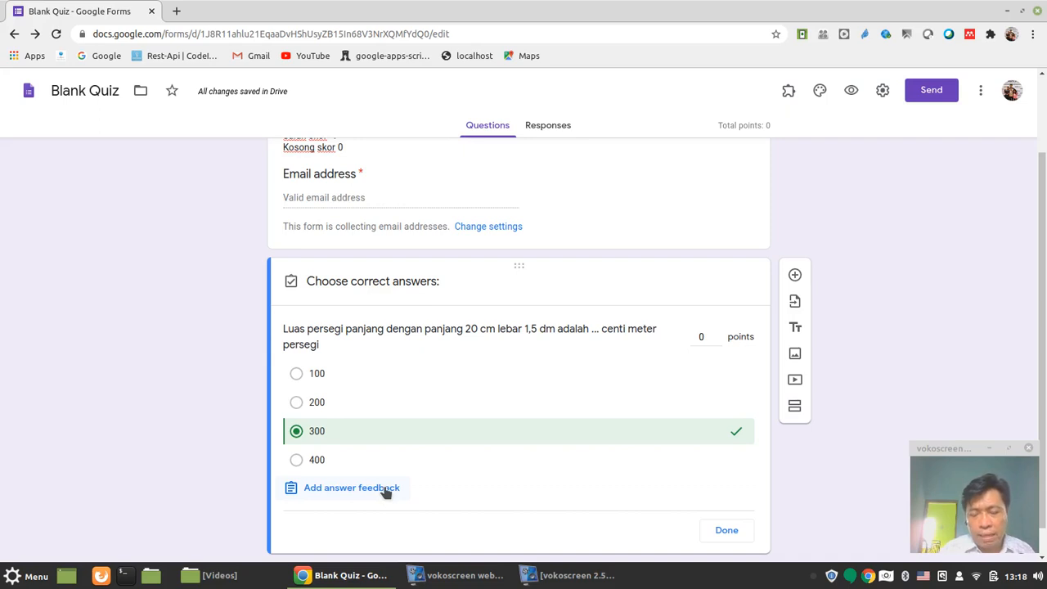
left_click(727, 533)
Step: Add a new blank multiple-choice question below the rectangle area question
left_click_drag(1041, 192, 1043, 277)
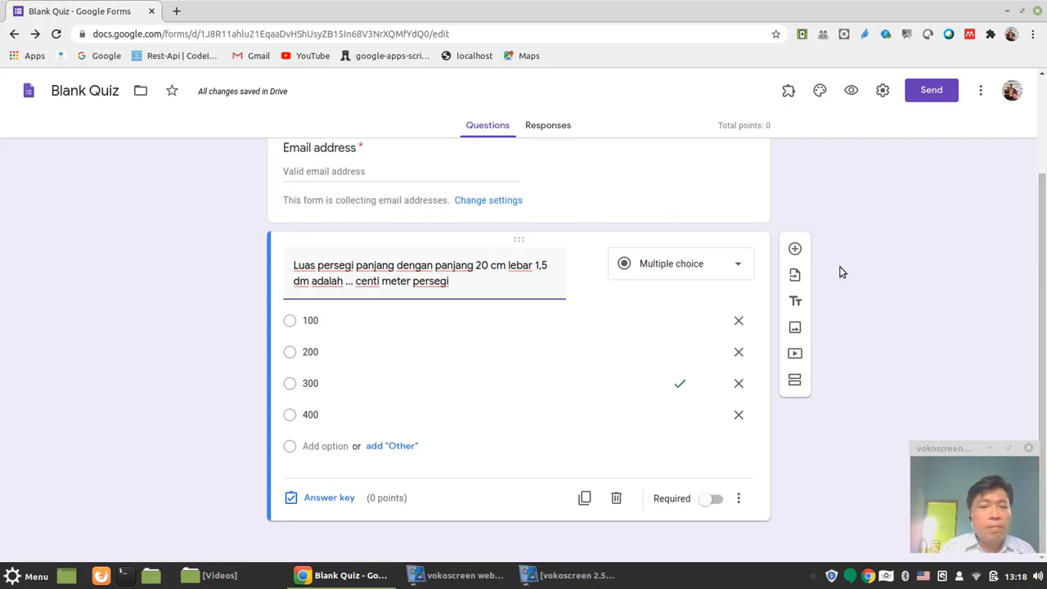
left_click(795, 251)
left_click_drag(1043, 214, 1045, 267)
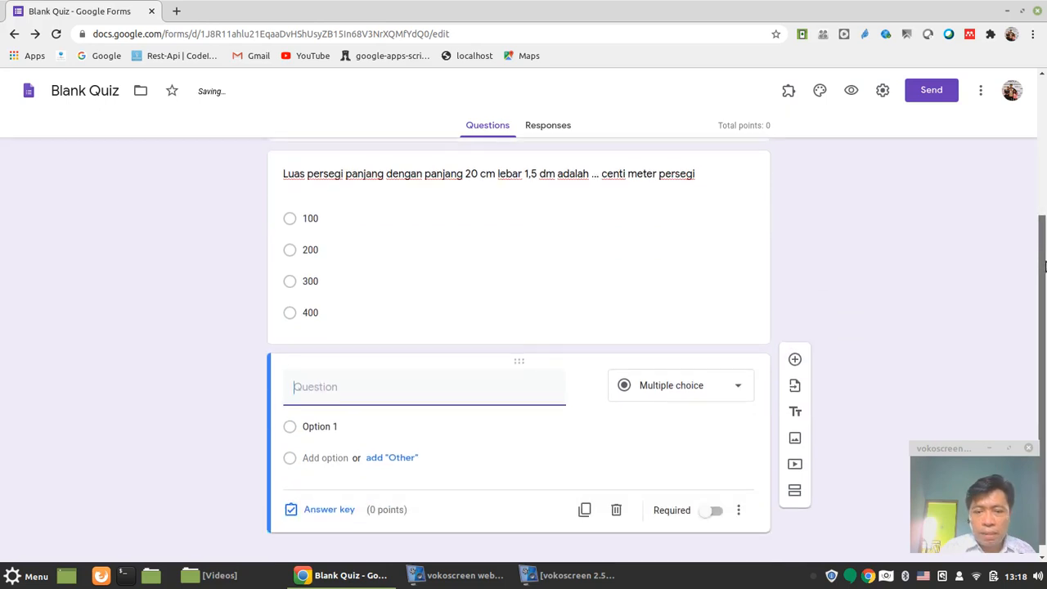
Step: Change the new blank question to Short answer and reuse the rectangle area question's text as its question text
left_click(710, 386)
left_click(677, 173)
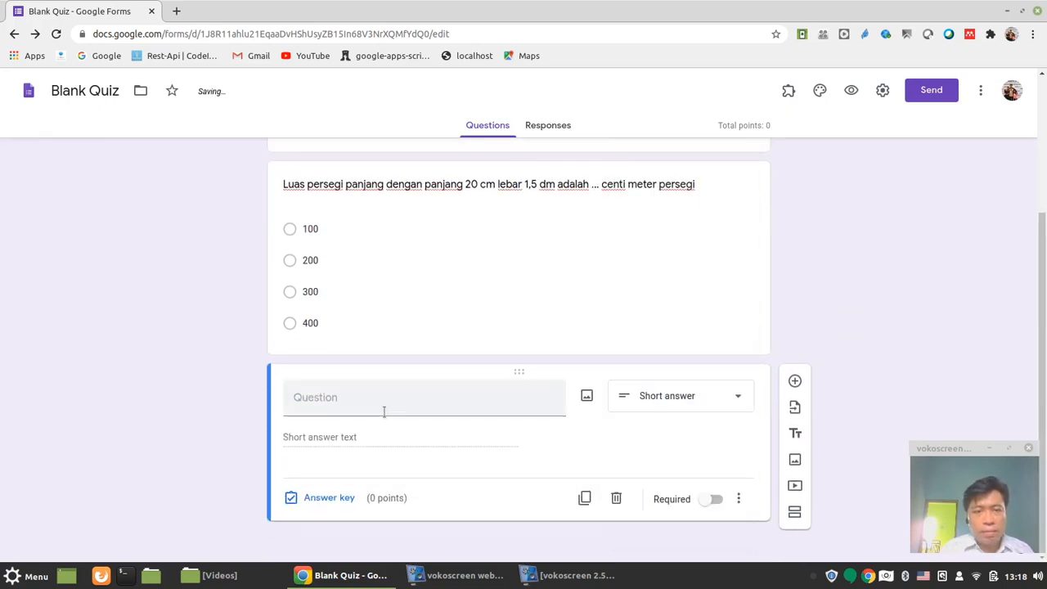
left_click(286, 191)
key("ctrl+c")
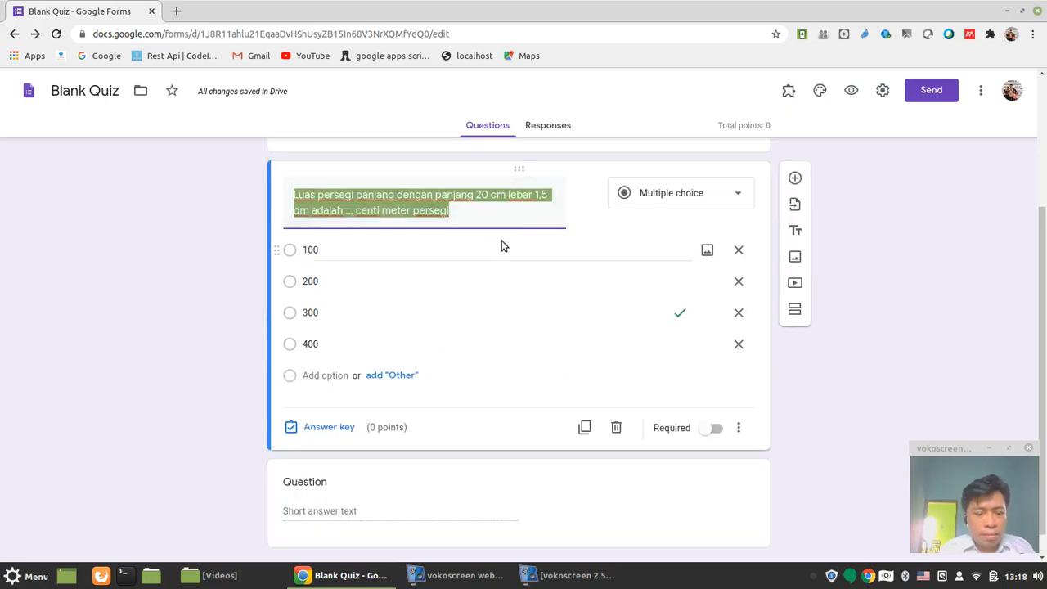
left_click(345, 512)
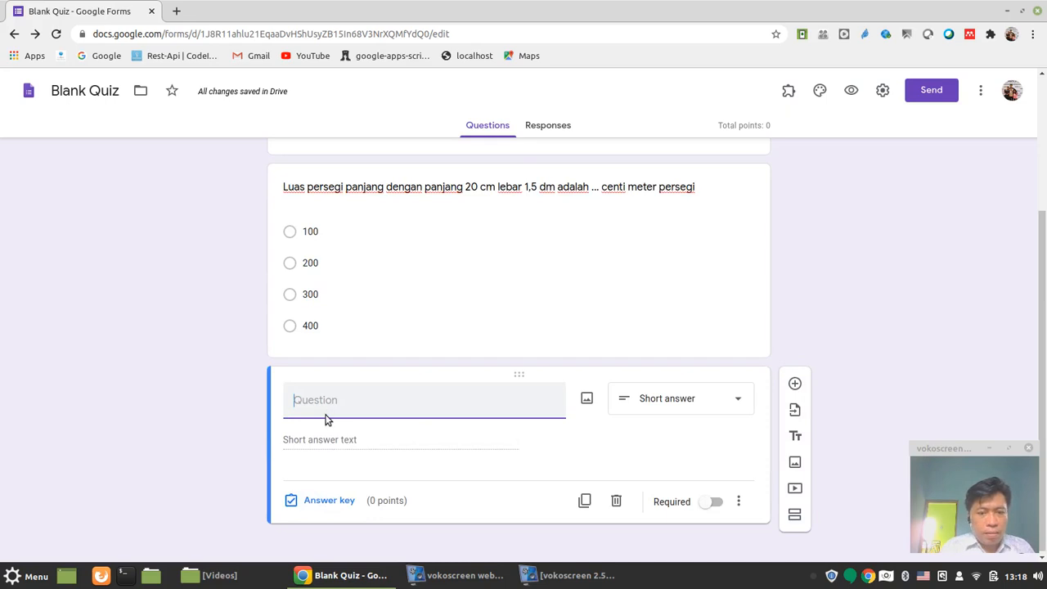
key("ctrl+v")
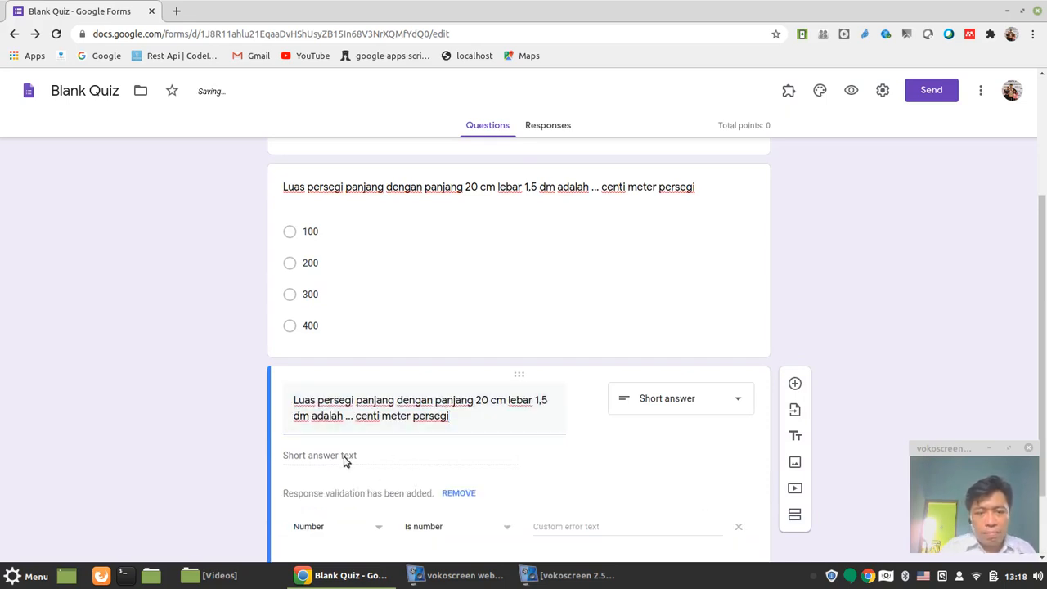
Step: Keep Number as the short-answer question's validation type and set 300 as its correct answer in the answer key
scroll(1043, 357, "down", 2)
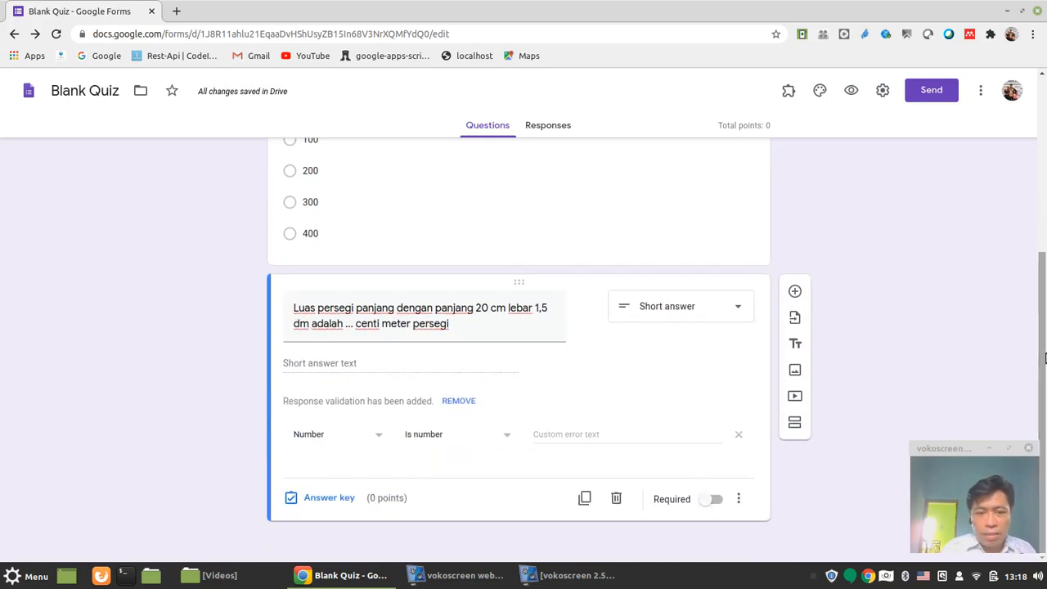
left_click(377, 435)
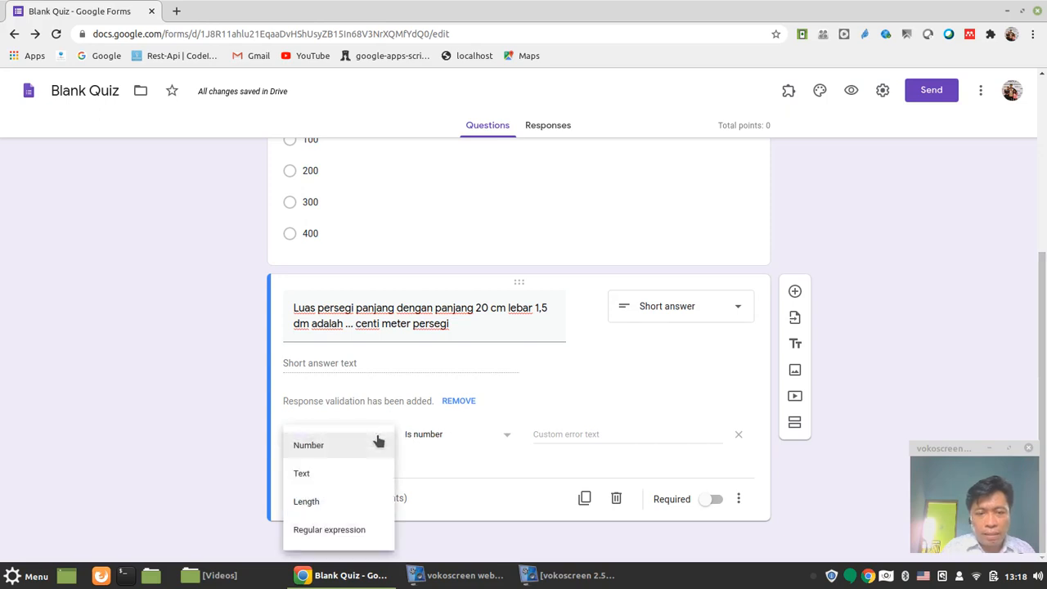
left_click(378, 433)
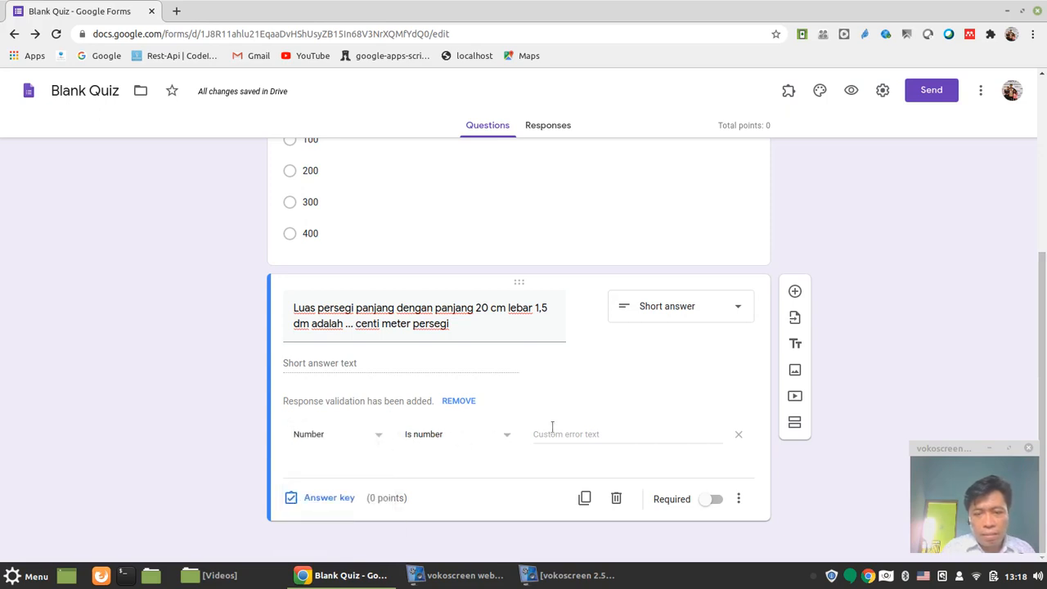
left_click(327, 498)
left_click(345, 389)
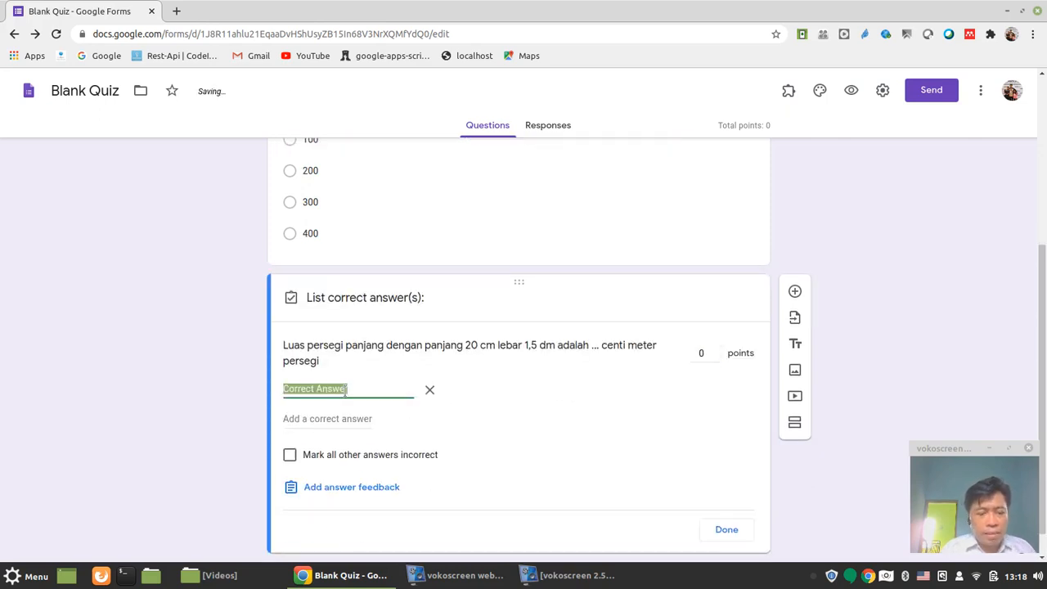
type("300")
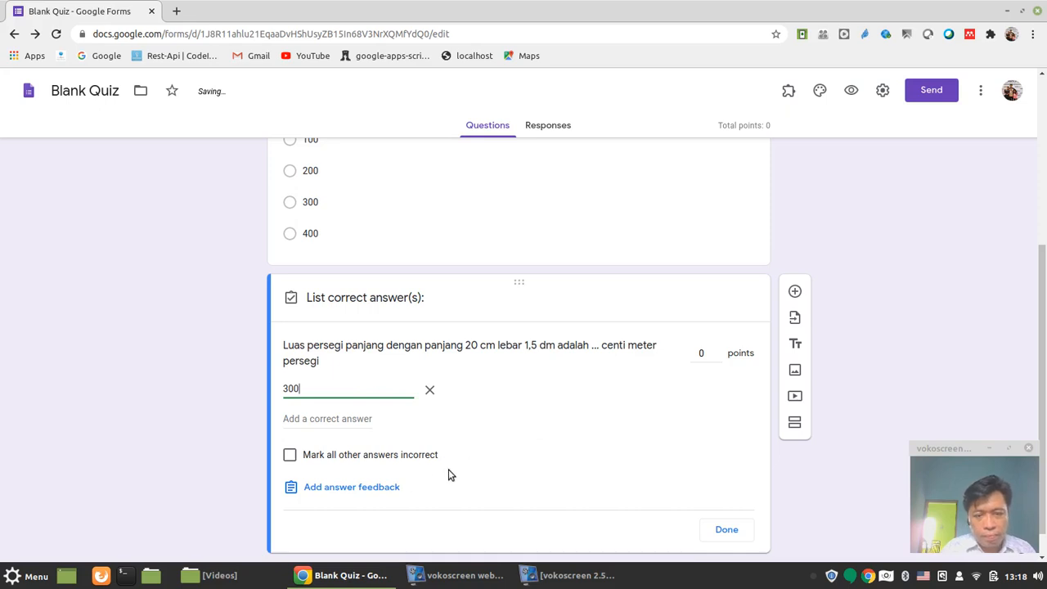
left_click(726, 529)
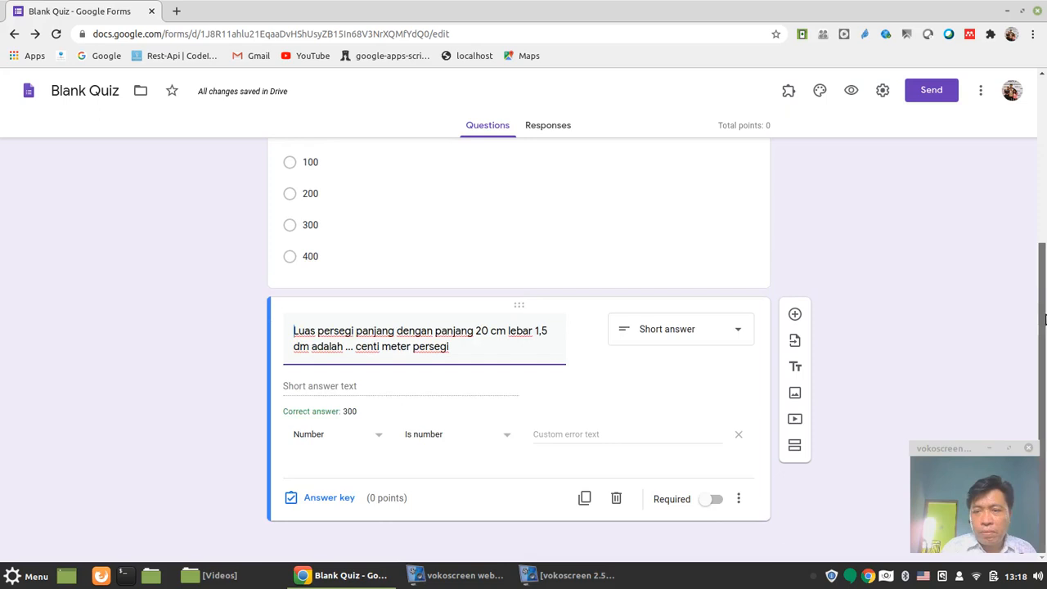
Step: Add a new question below the short-answer question and set its type to Paragraph
left_click(794, 314)
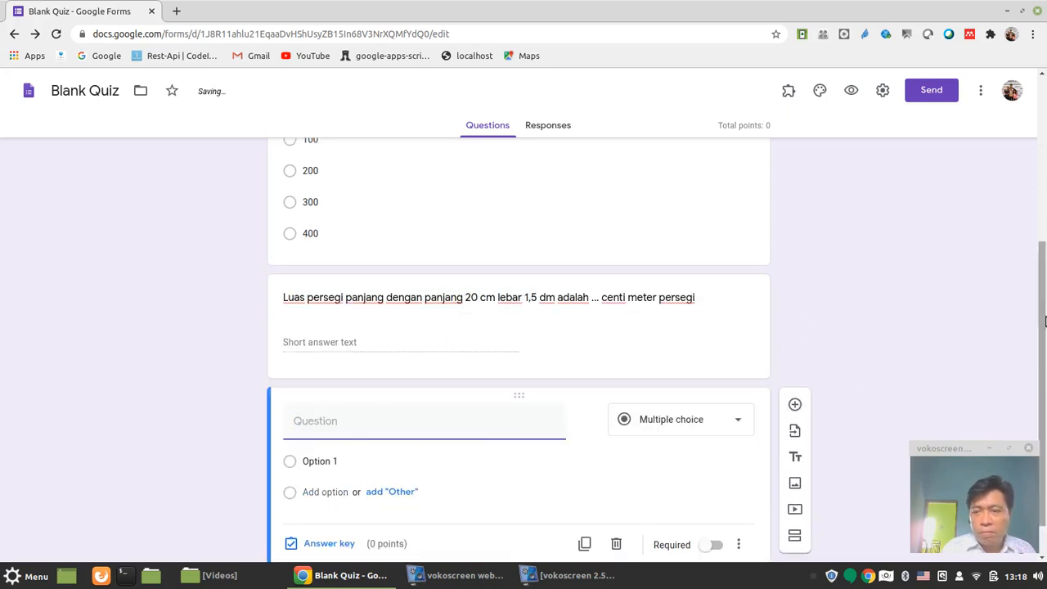
left_click(739, 425)
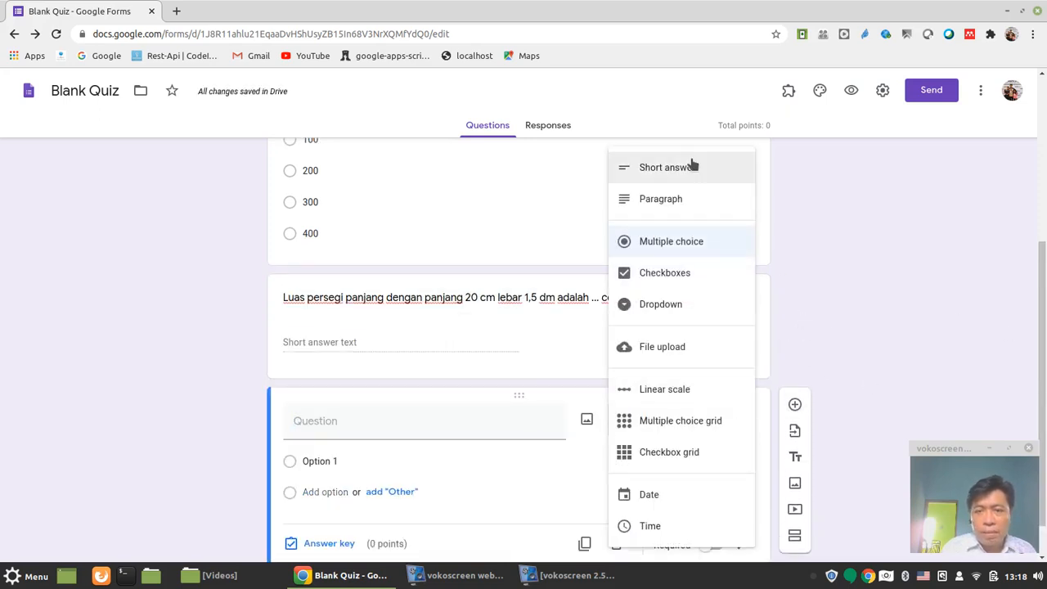
left_click(673, 201)
left_click(363, 421)
type("Berapak")
type("an")
key("BackSpace")
type("h")
key("ctrl+v")
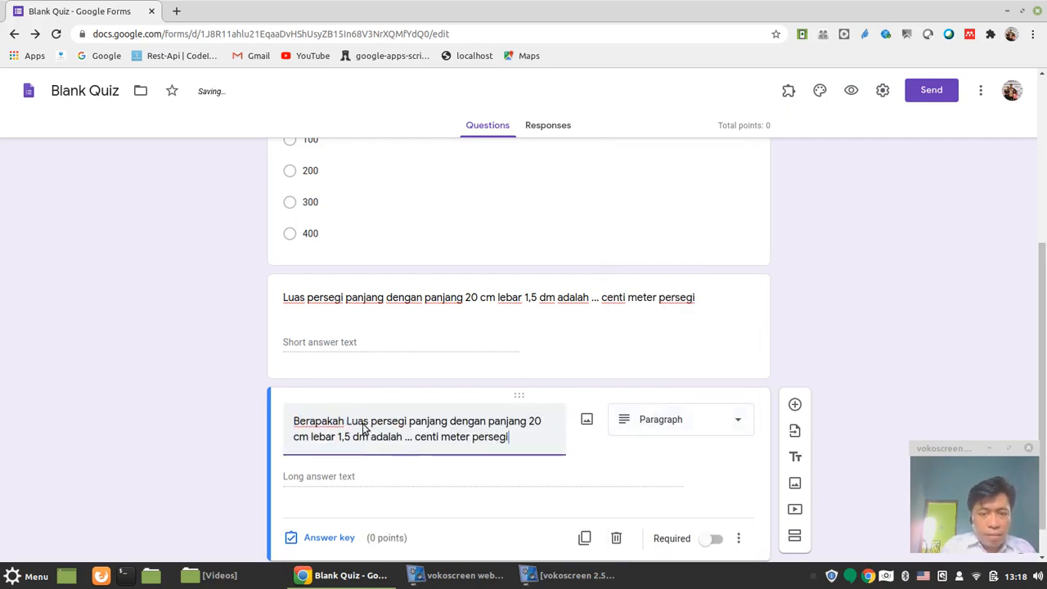
key("BackSpace")
type("l")
Step: Replace the paragraph question's whole text with "Jelaskan definisi gerak jatuh bebas!"
key("ctrl+a")
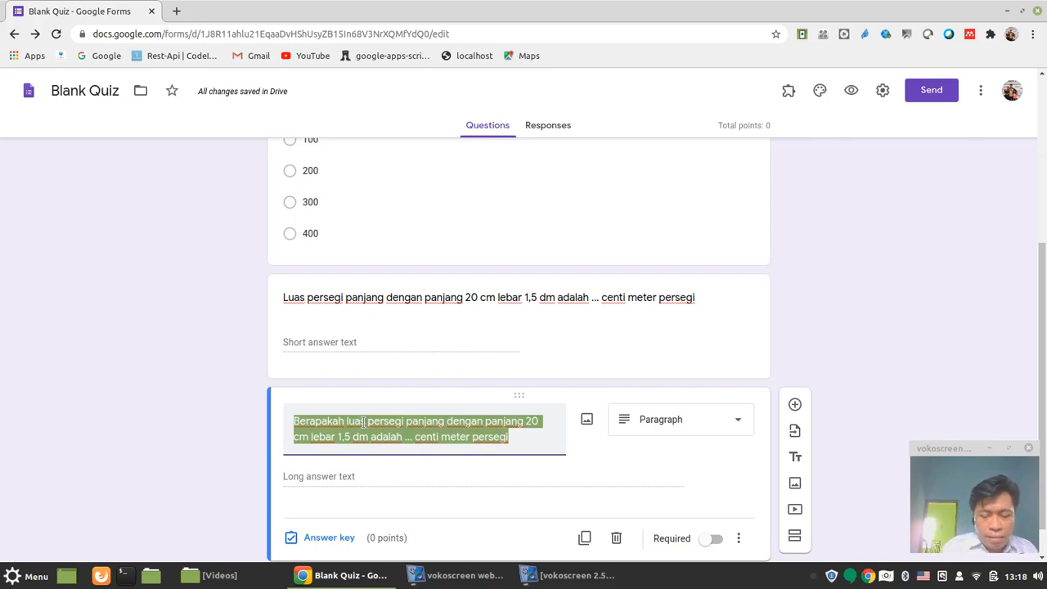
type("Jel")
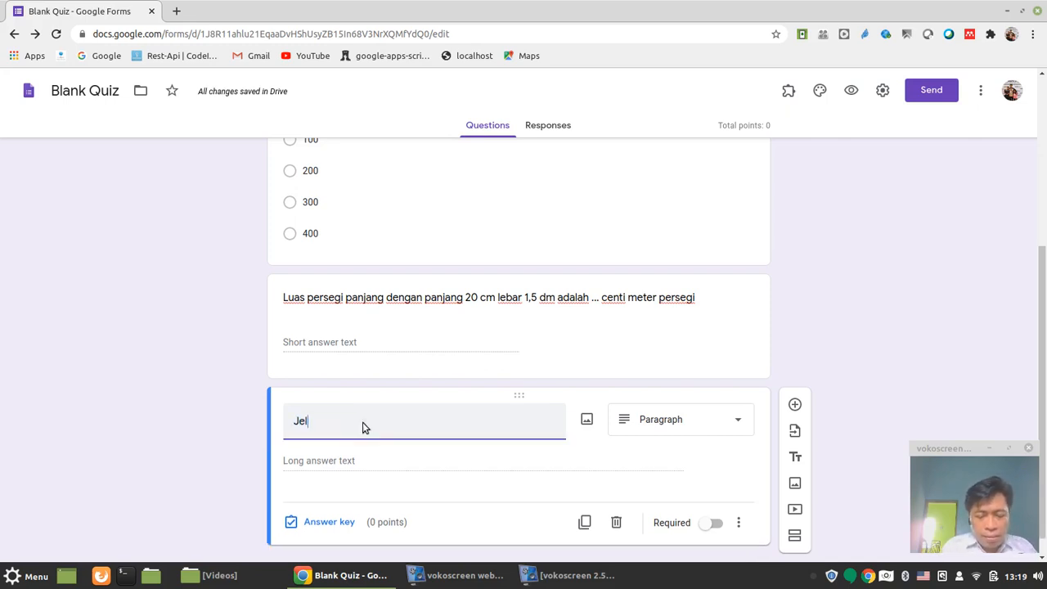
type("askan definisi ger")
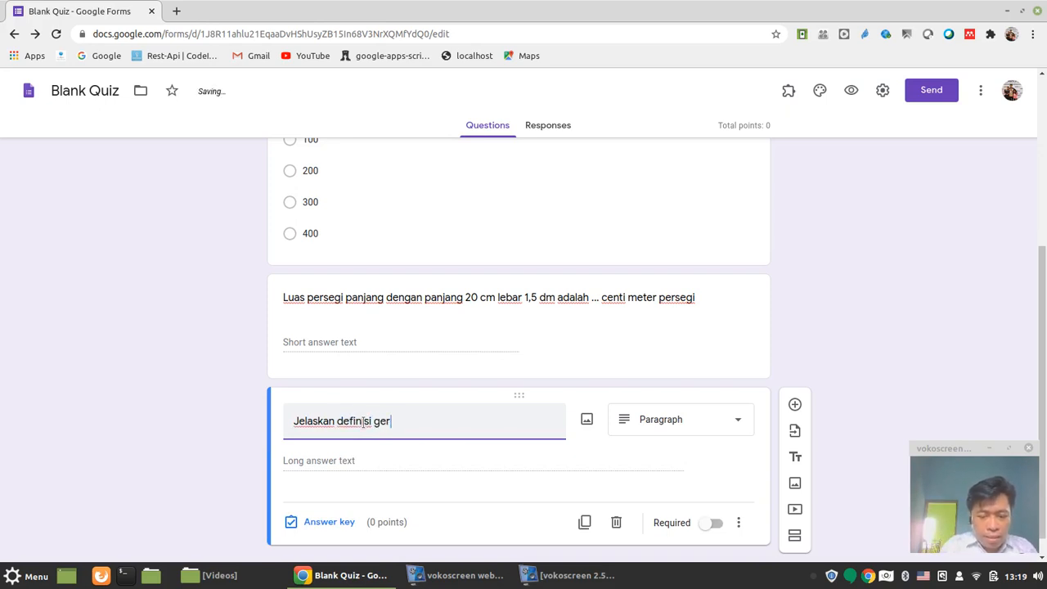
type("ak jatuh bebas!")
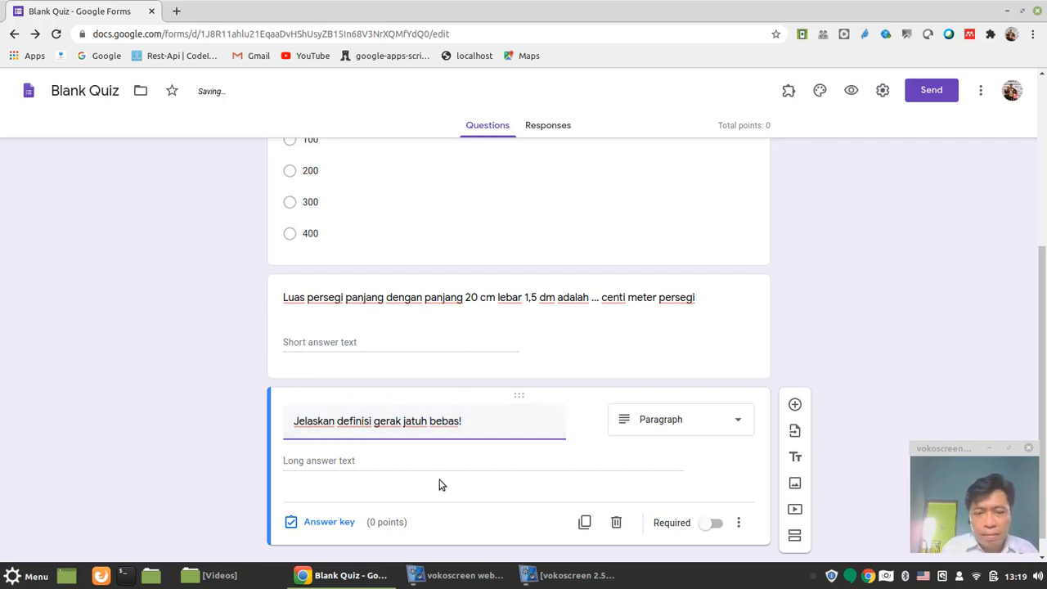
scroll(1043, 299, "down", 1)
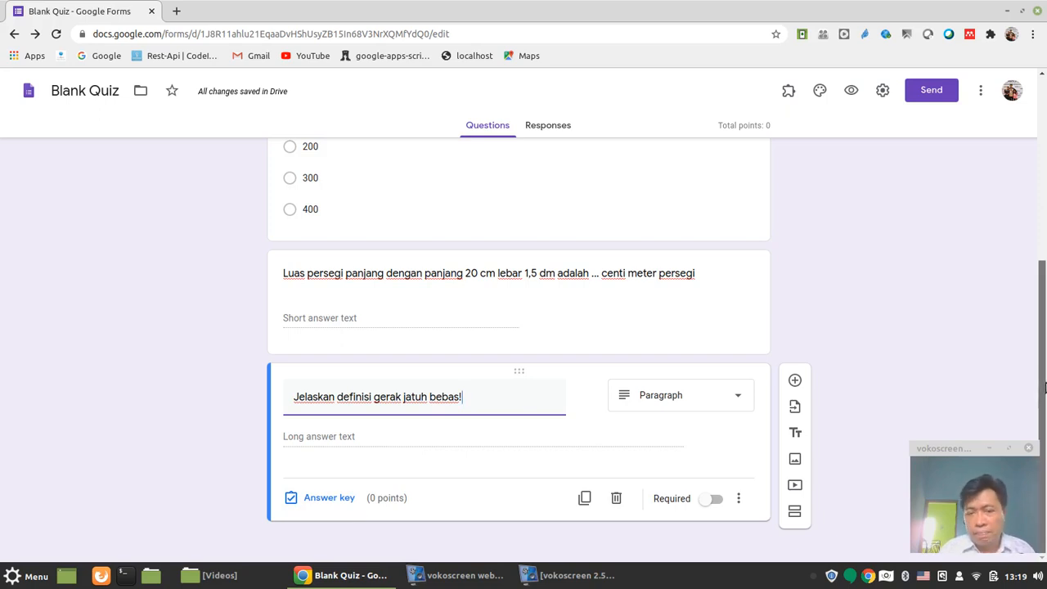
Step: Insert a new section directly after the "Ulangan Harian 1" header and title it "Kompetensi abc"
left_click_drag(1045, 373, 1043, 178)
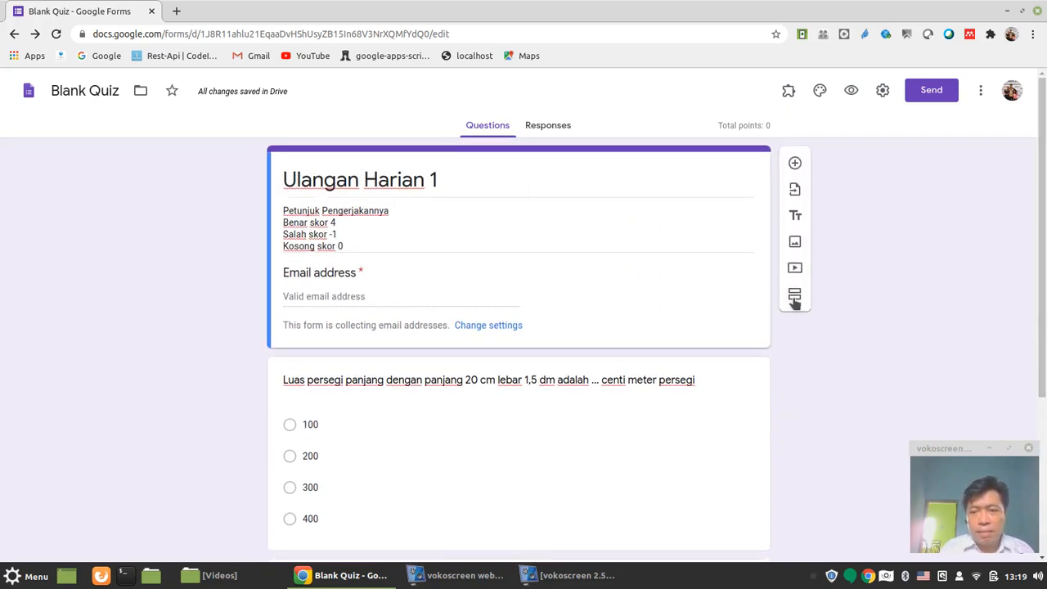
left_click(793, 300)
left_click_drag(1043, 156, 1043, 286)
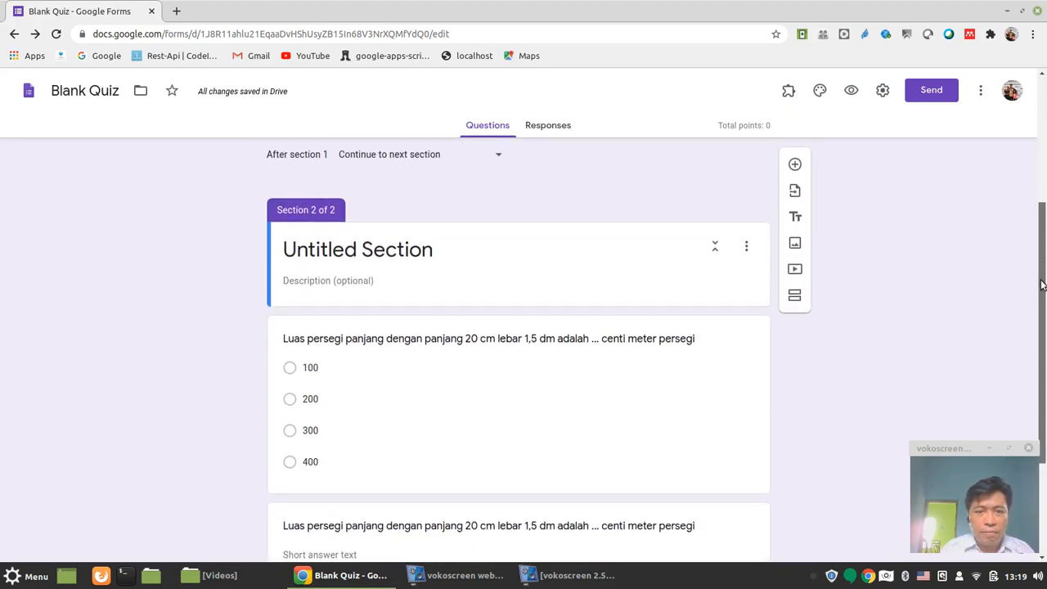
left_click(357, 250)
type("Ko")
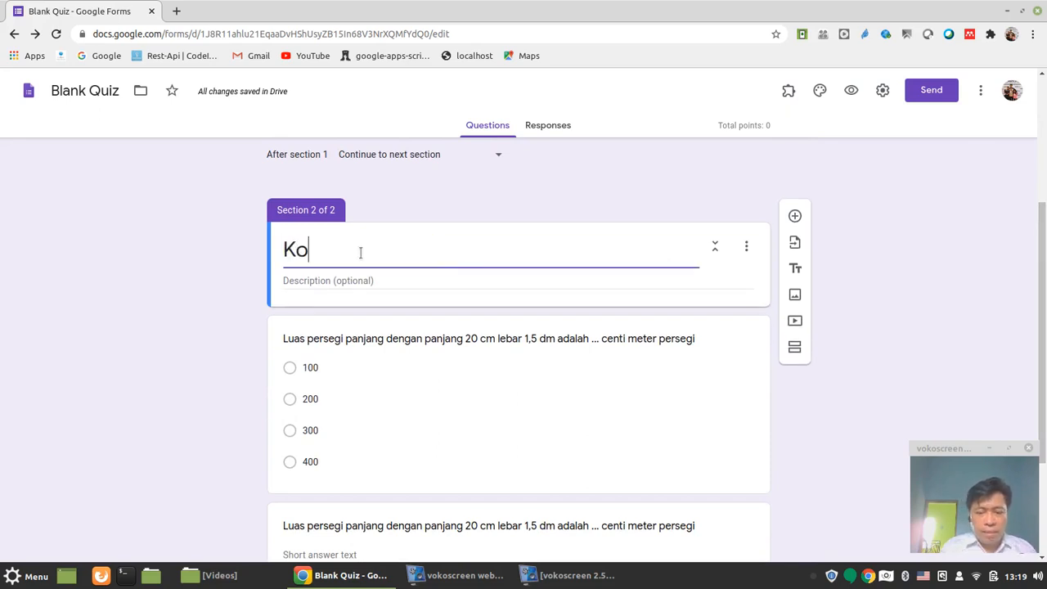
type("mpetensi abc")
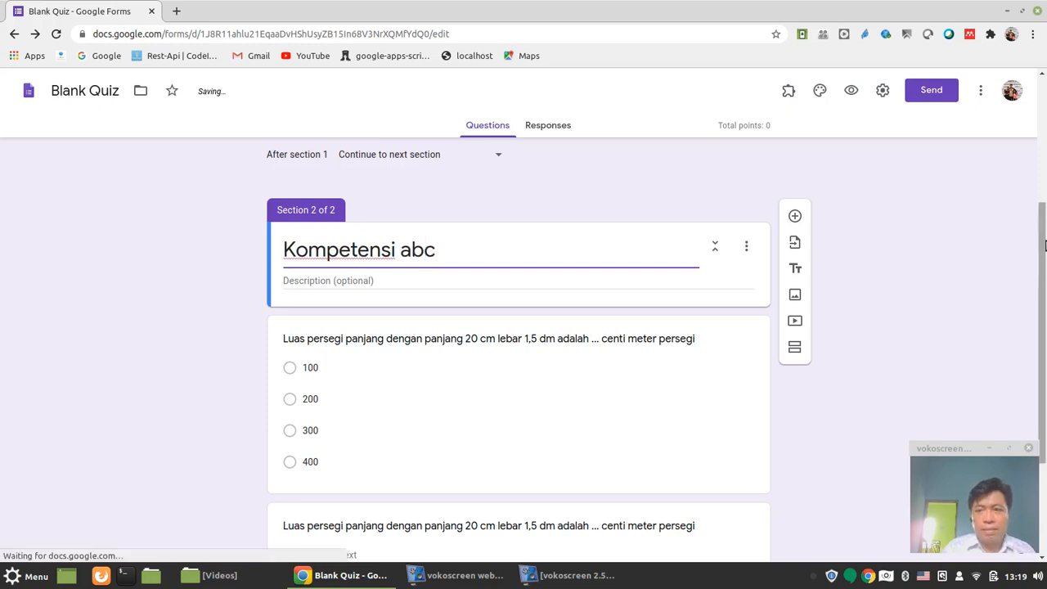
Step: Insert a new section after the multiple-choice rectangle question and title it "Kompetensi pqr"
scroll(1009, 292, "down", 2)
left_click(645, 389)
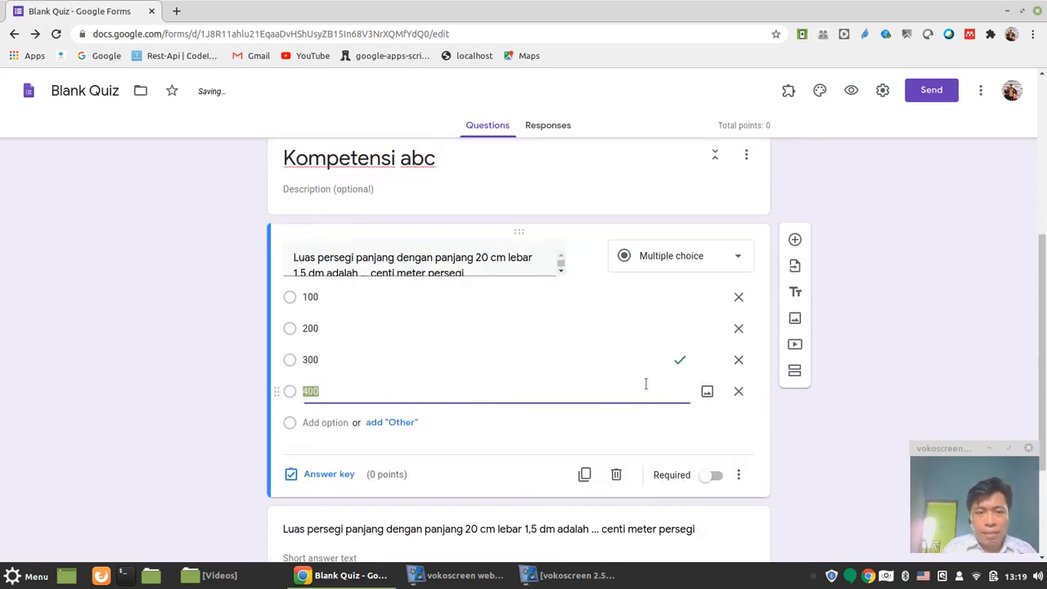
left_click(795, 373)
left_click(433, 516)
type("Kompetemsi")
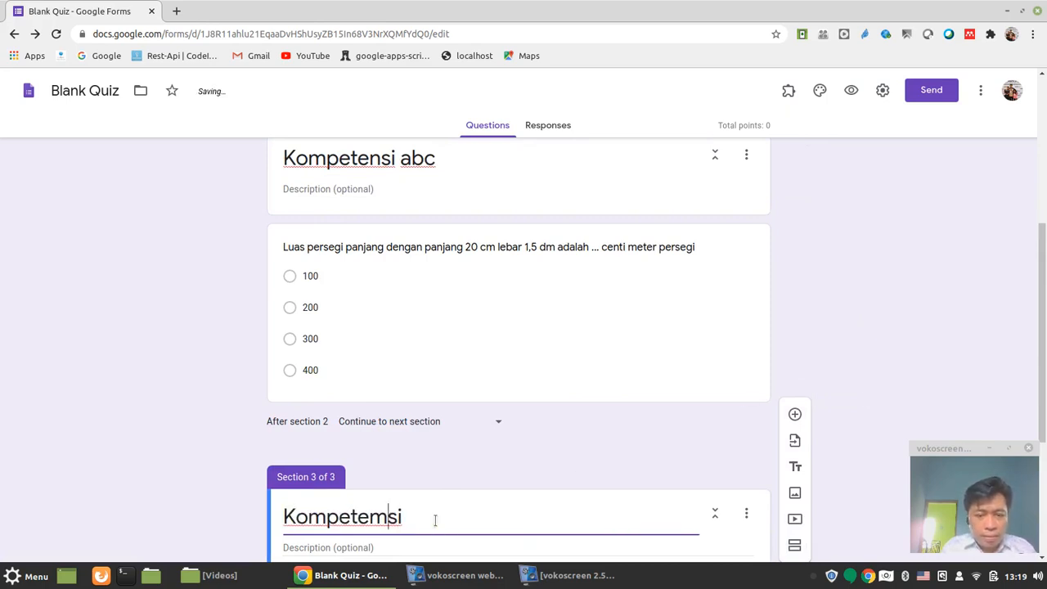
key("BackSpace")
type("nsi")
key("End")
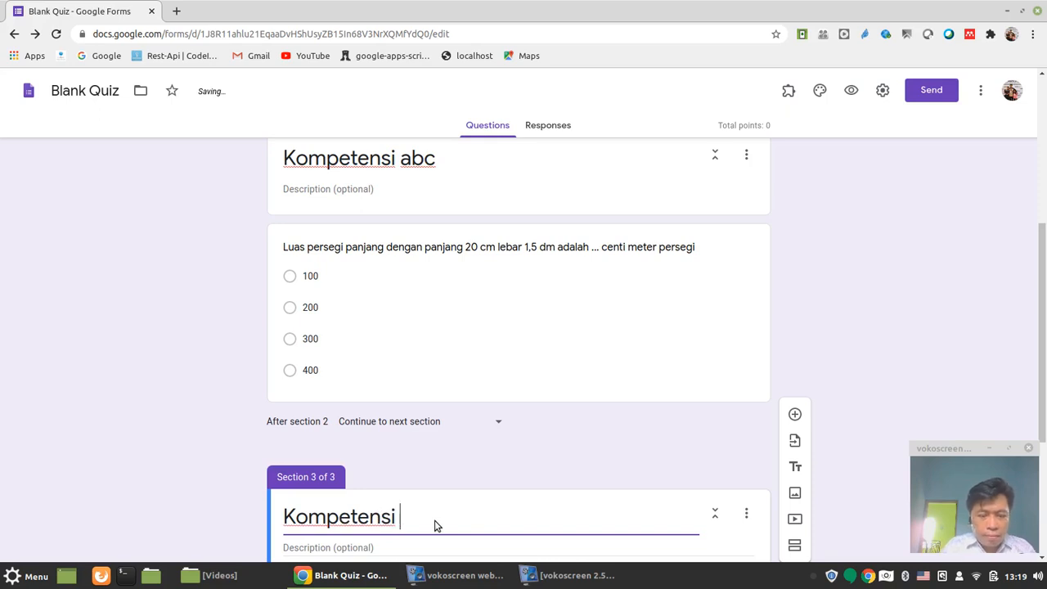
type("pqr")
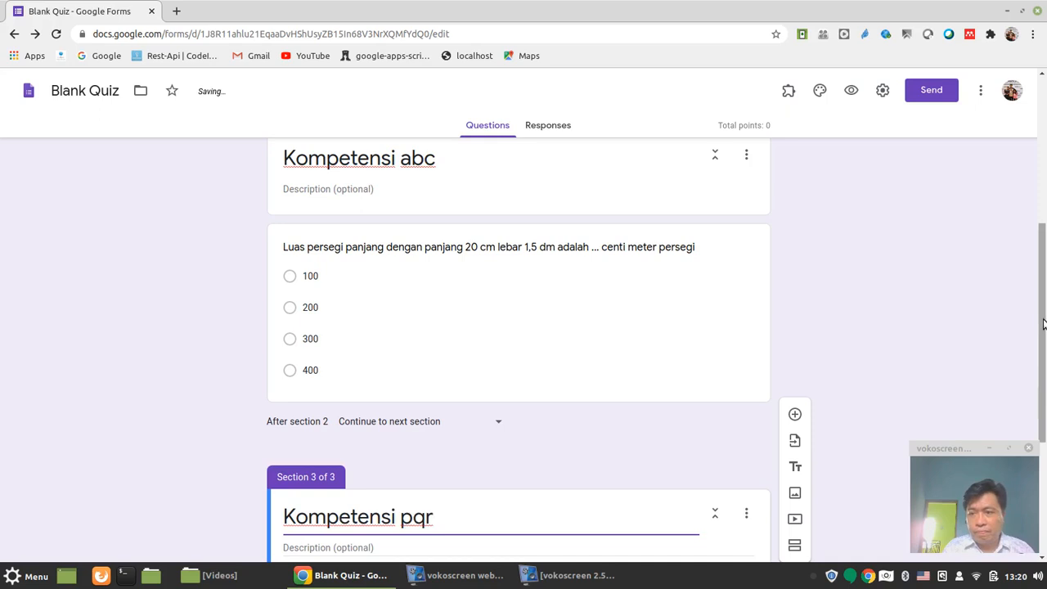
Step: Insert a new section after the short-answer rectangle question and title it "Kompetensi xyz"
scroll(1044, 418, "down", 3)
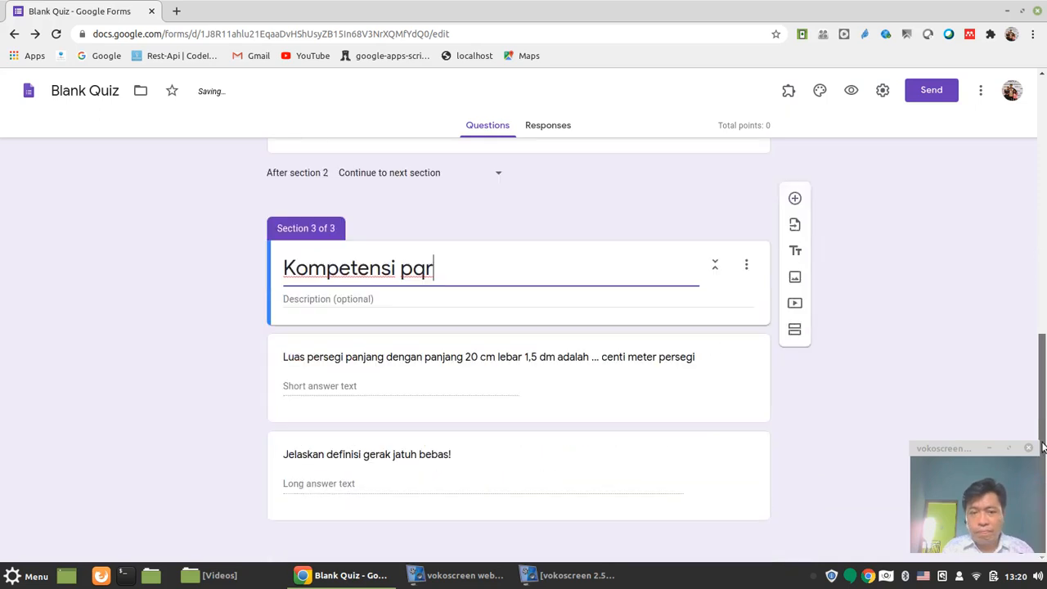
left_click(629, 444)
left_click(680, 386)
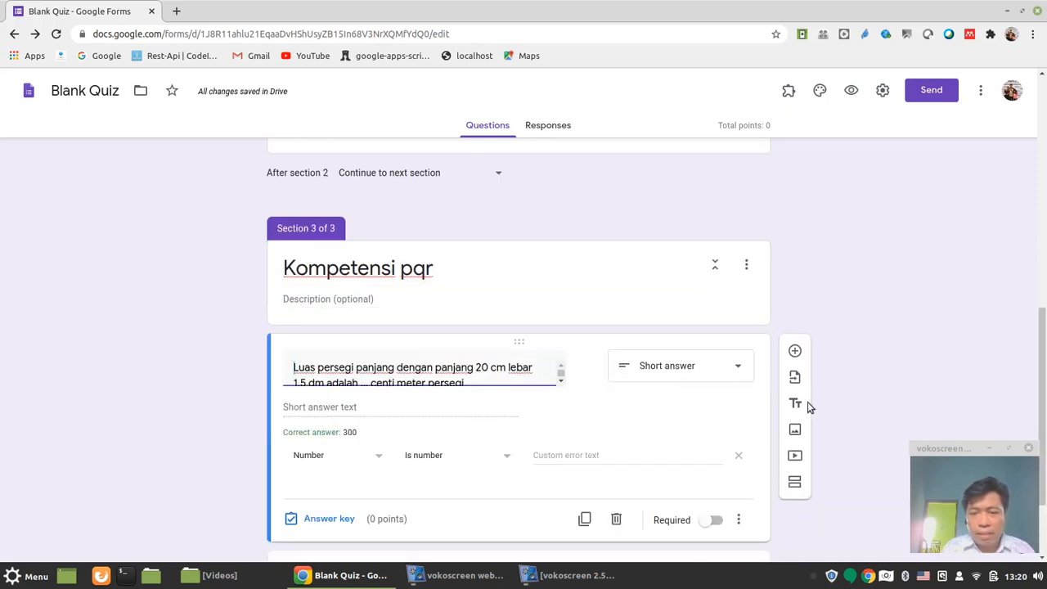
left_click(794, 481)
left_click(485, 528)
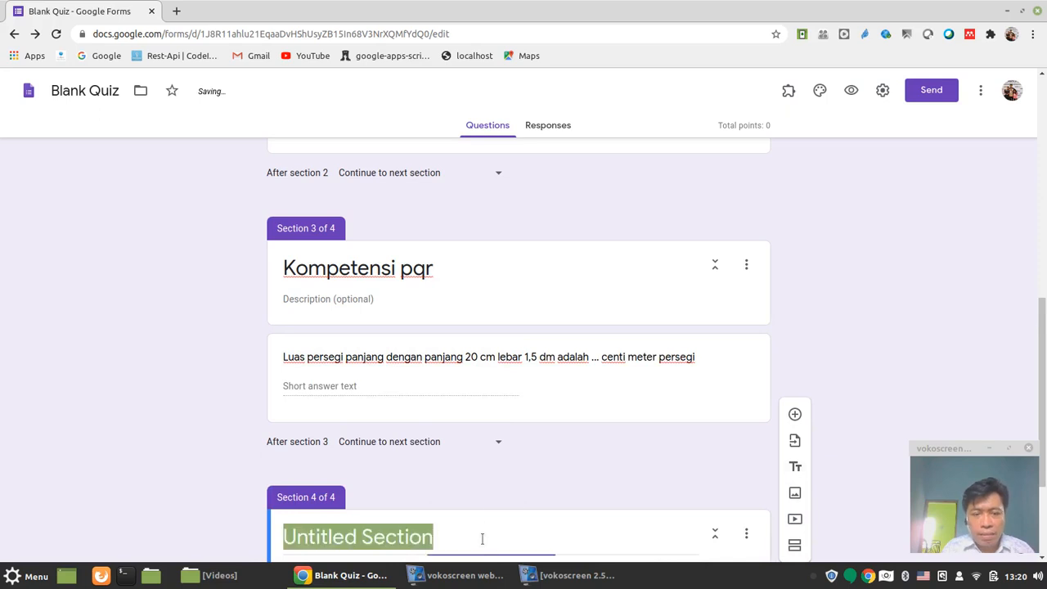
type("M")
key("BackSpace")
type("Ko")
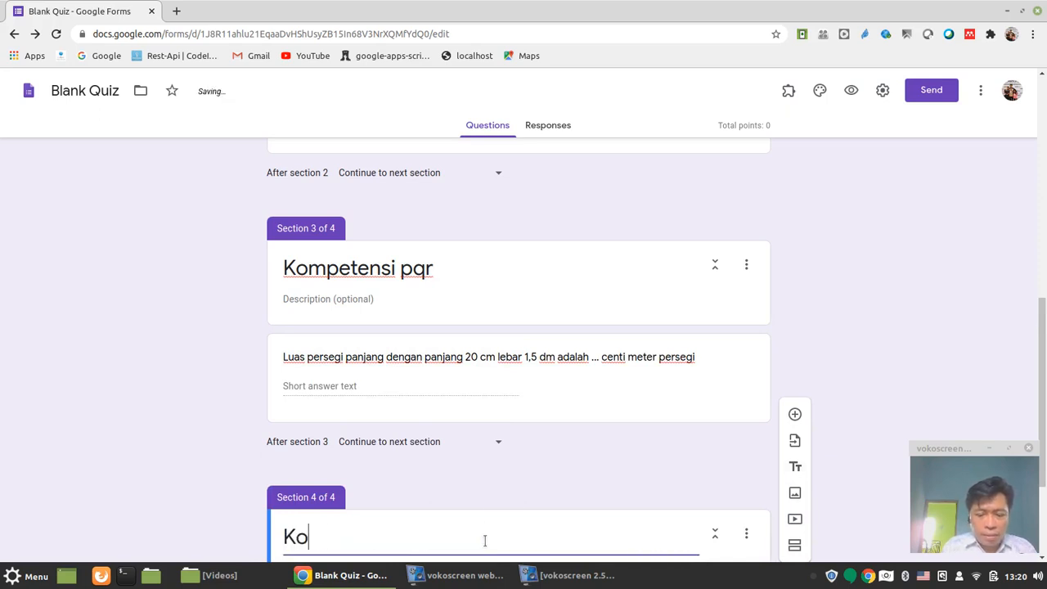
type("mpetensi xyz")
left_click_drag(1044, 370, 1040, 456)
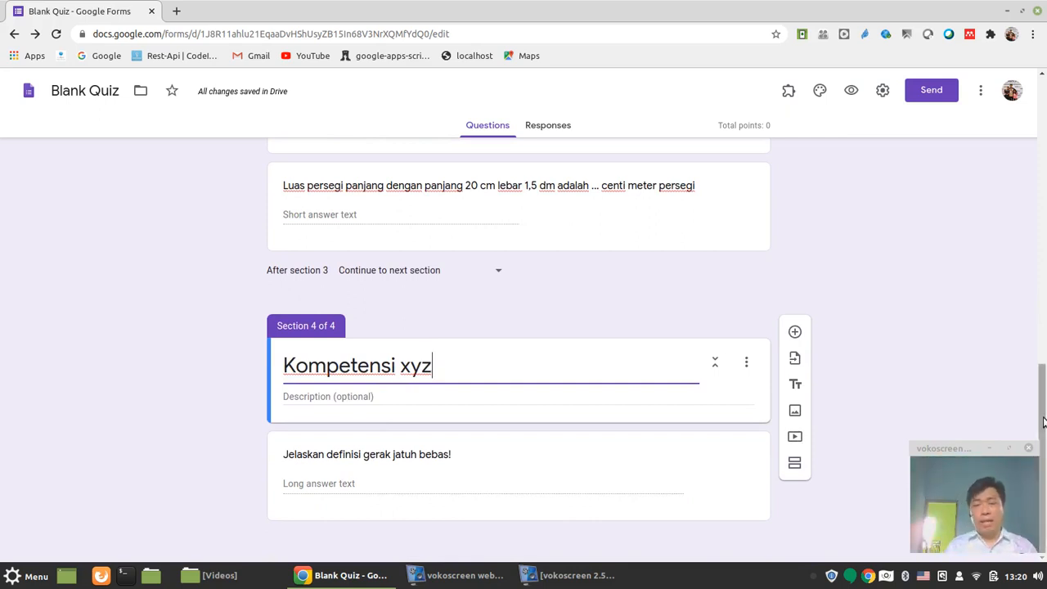
Step: Open the form's sending options, view the email method and choose sending by link
left_click_drag(1044, 440, 1043, 251)
left_click_drag(1044, 335, 1043, 121)
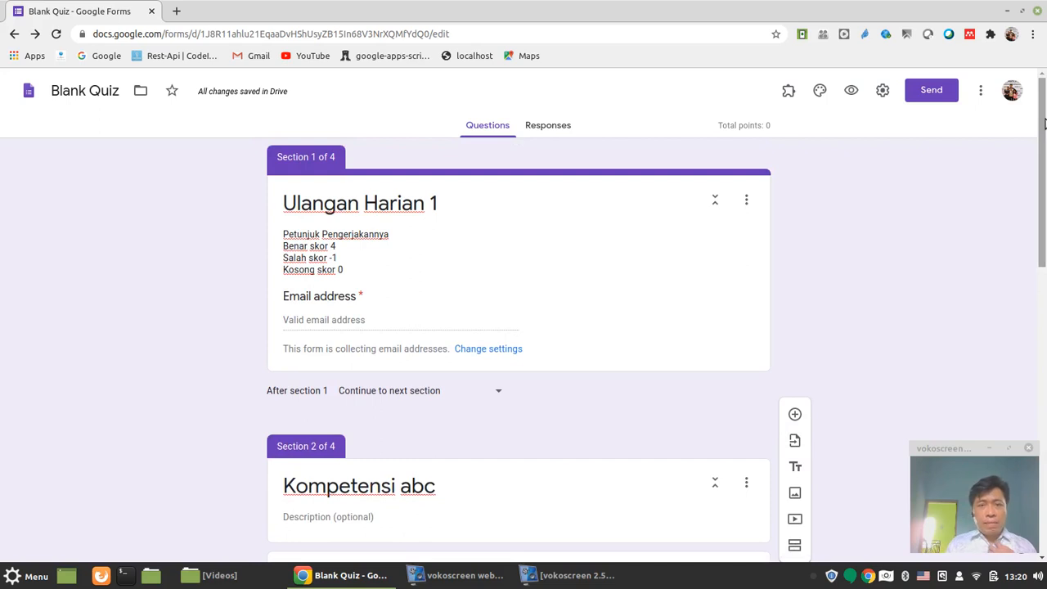
left_click(929, 93)
left_click(467, 192)
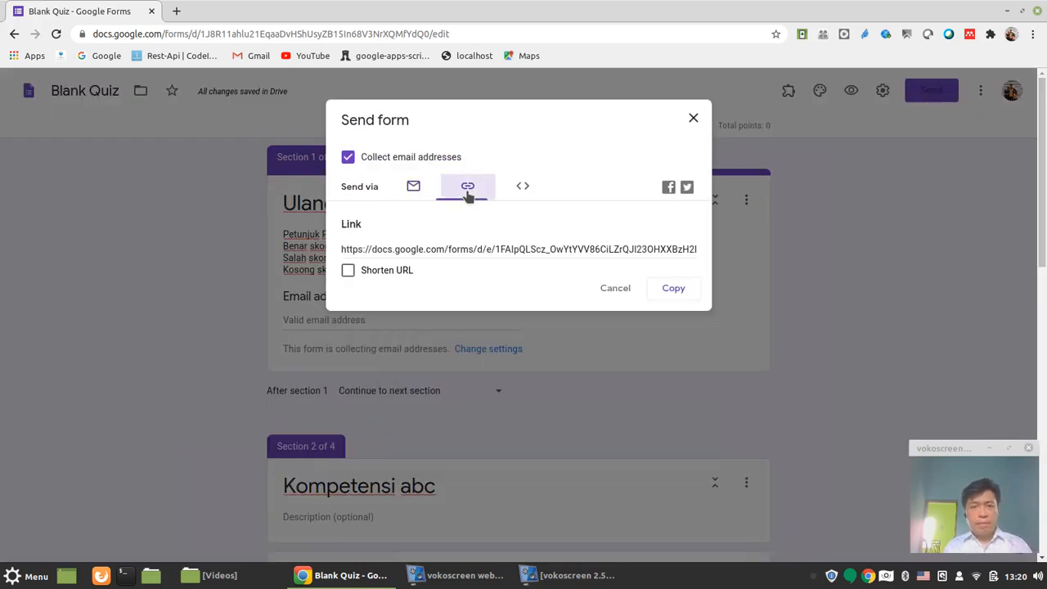
left_click(413, 189)
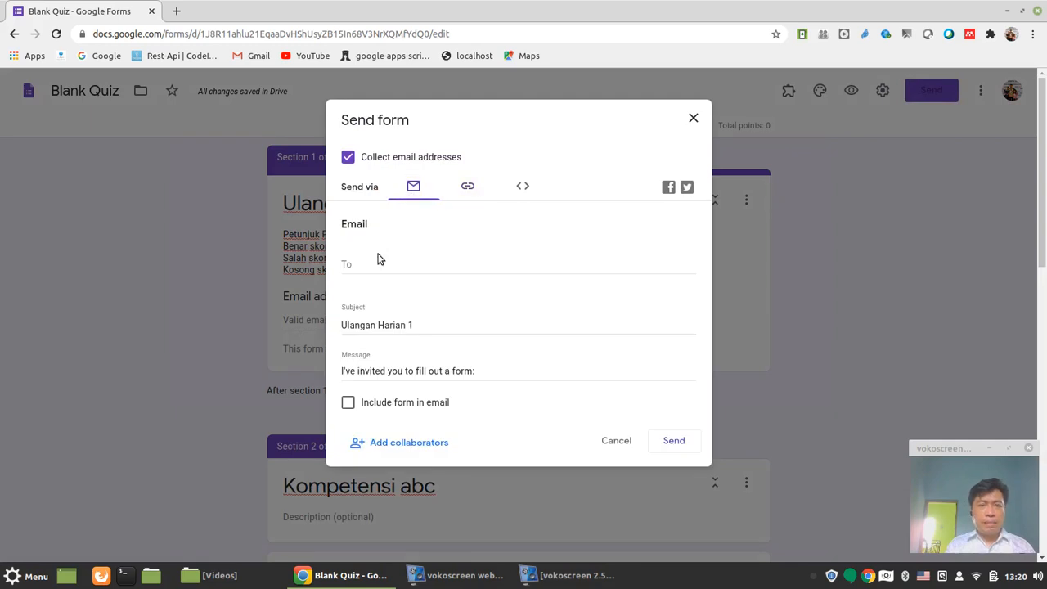
left_click(467, 189)
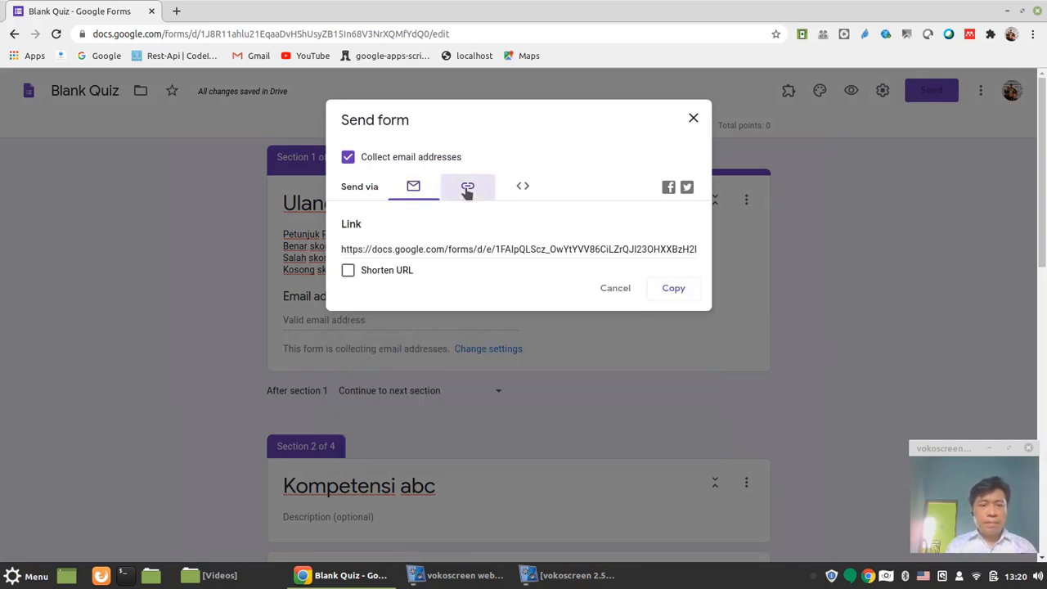
Step: View the HTML embed option, then copy the form's sharing link and open it in a new browser tab
left_click(433, 245)
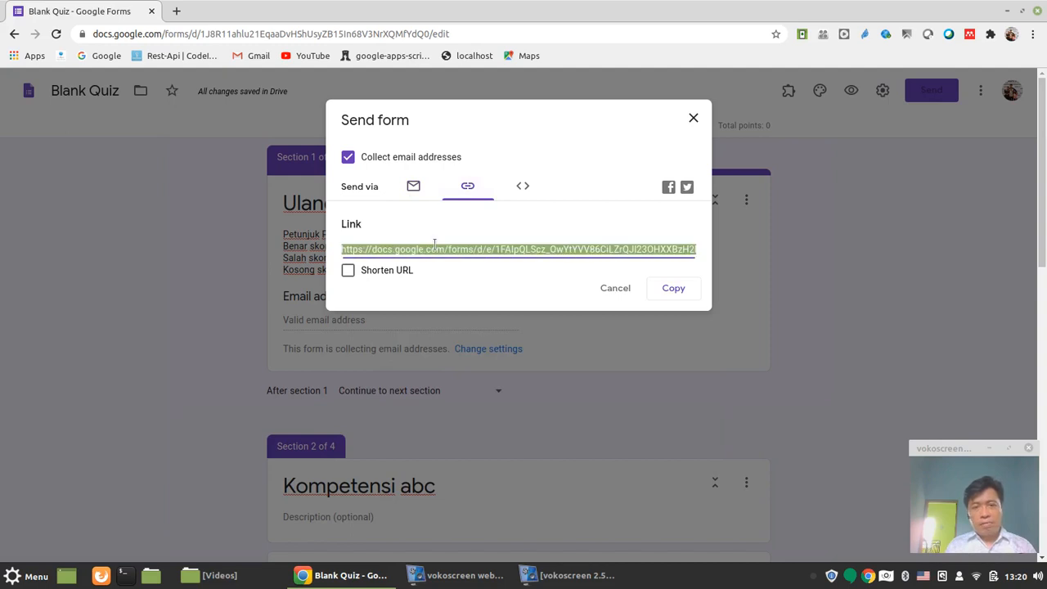
left_click(521, 185)
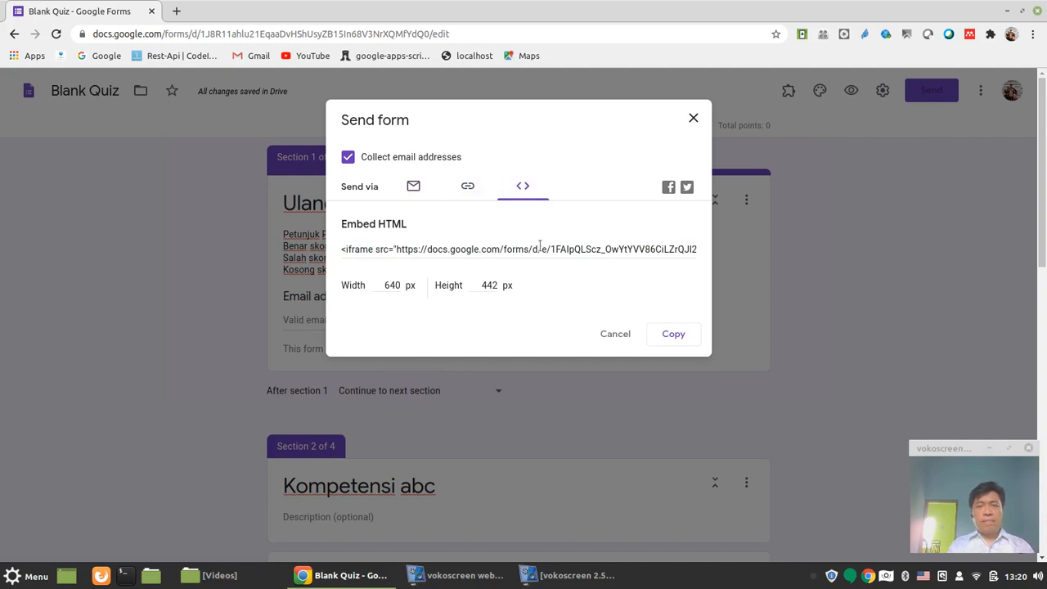
left_click(467, 195)
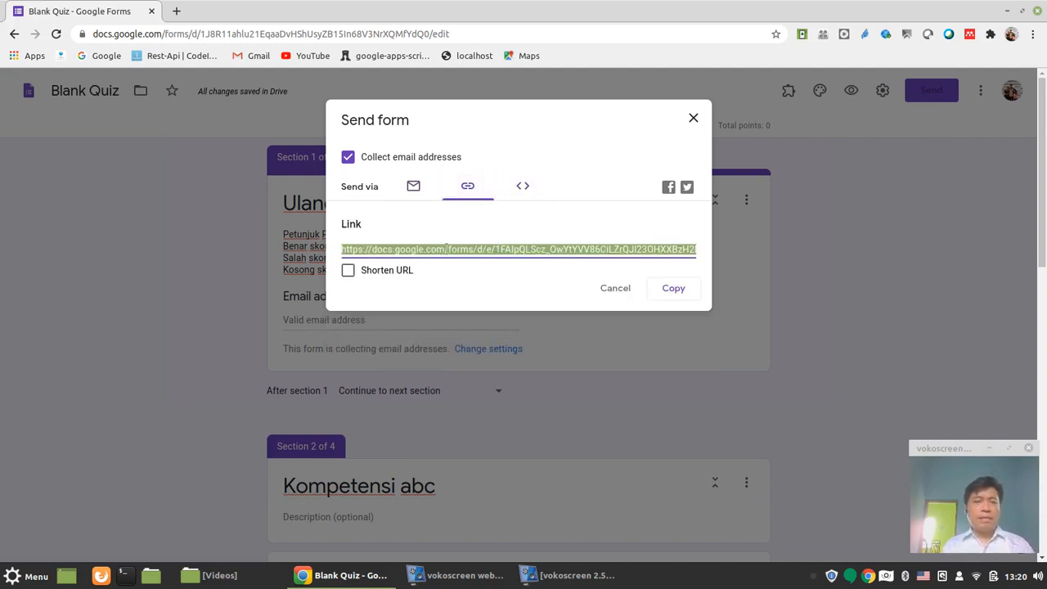
left_click(691, 290)
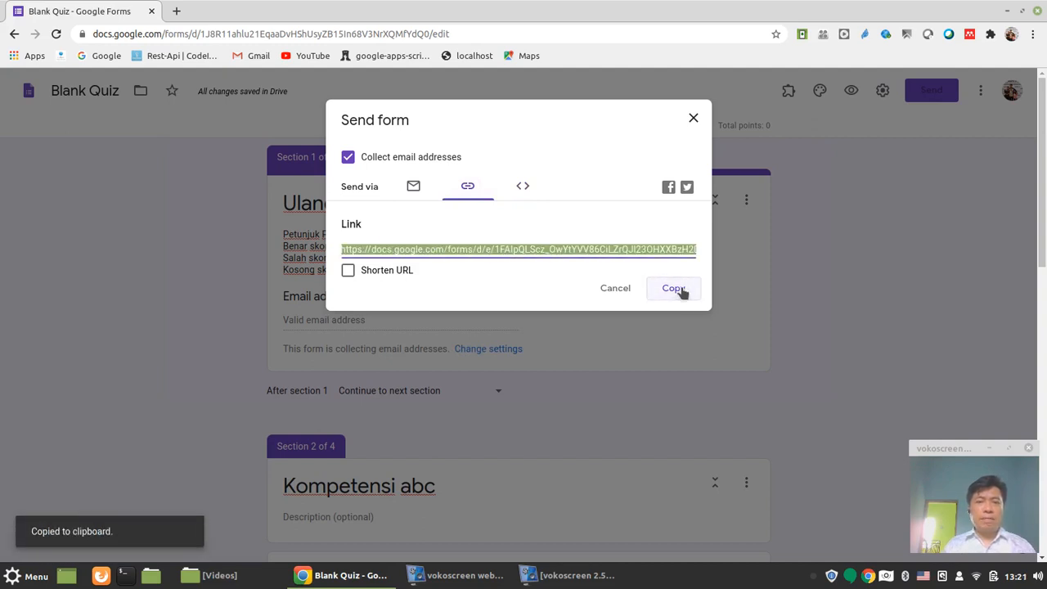
left_click(175, 11)
key("ctrl+v")
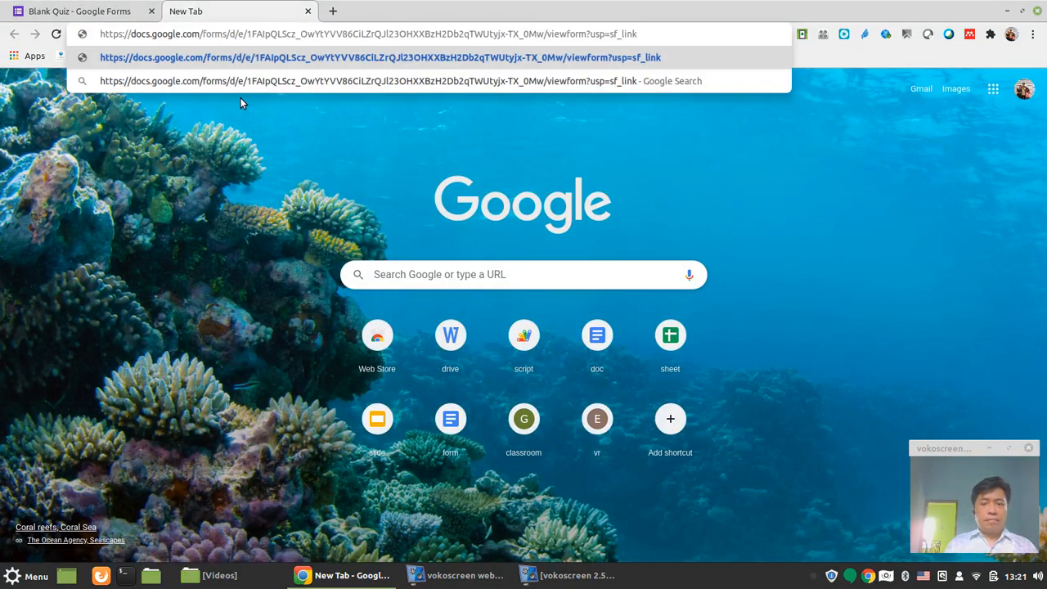
key("Return")
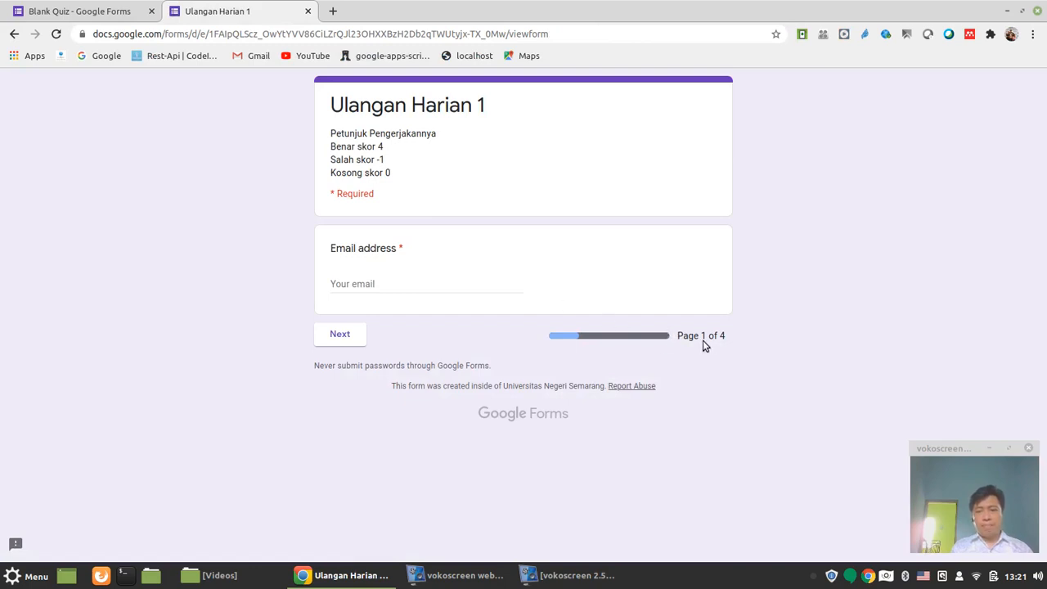
Step: Fill in the respondent's email address and answer the multiple-choice rectangle question under "Kompetensi abc" with 200
left_click(414, 284)
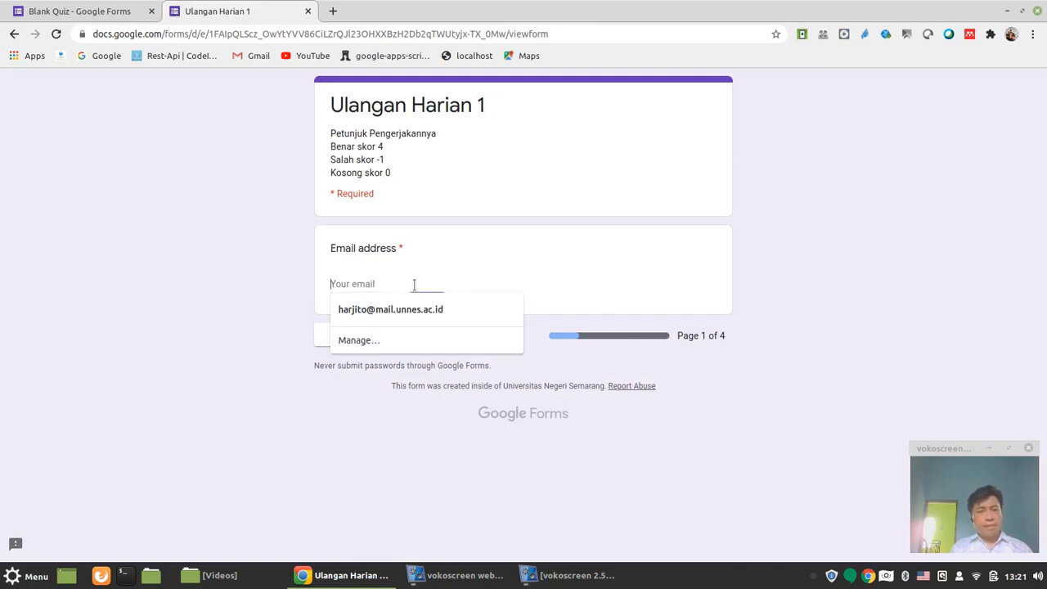
key("Down")
key("Return")
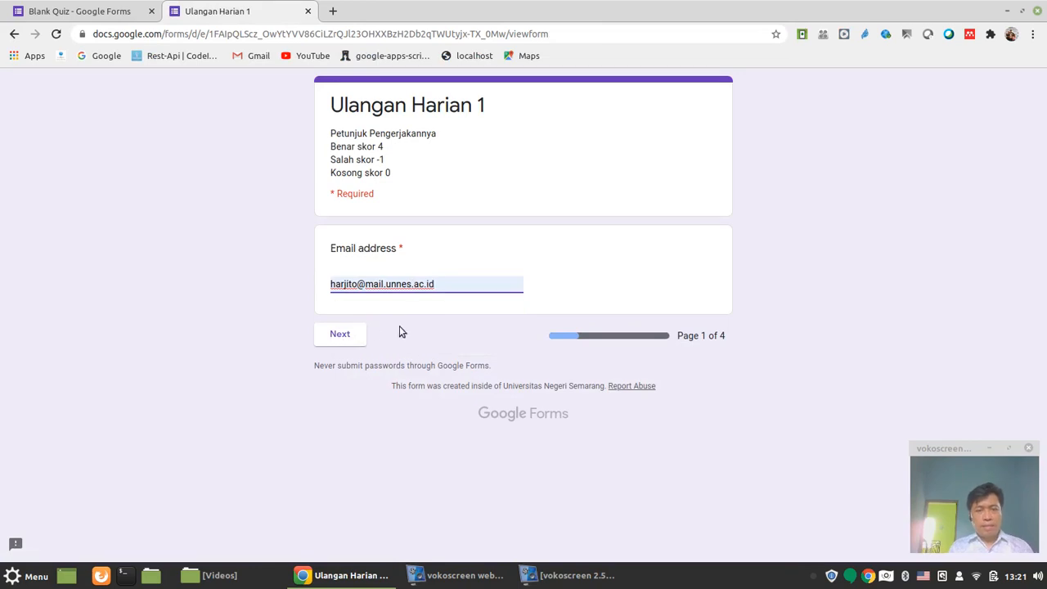
left_click(352, 333)
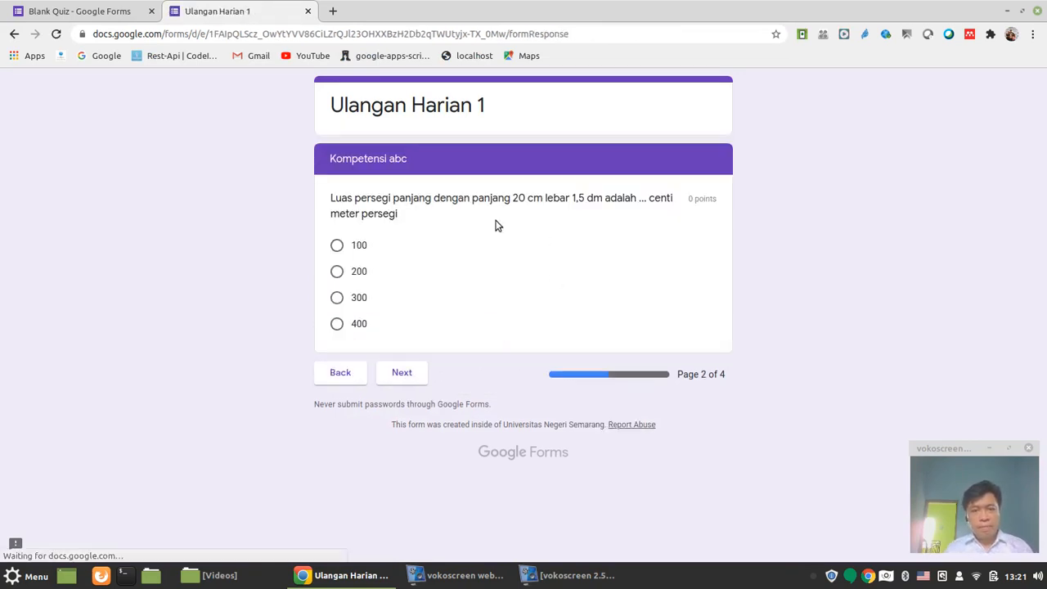
left_click(404, 374)
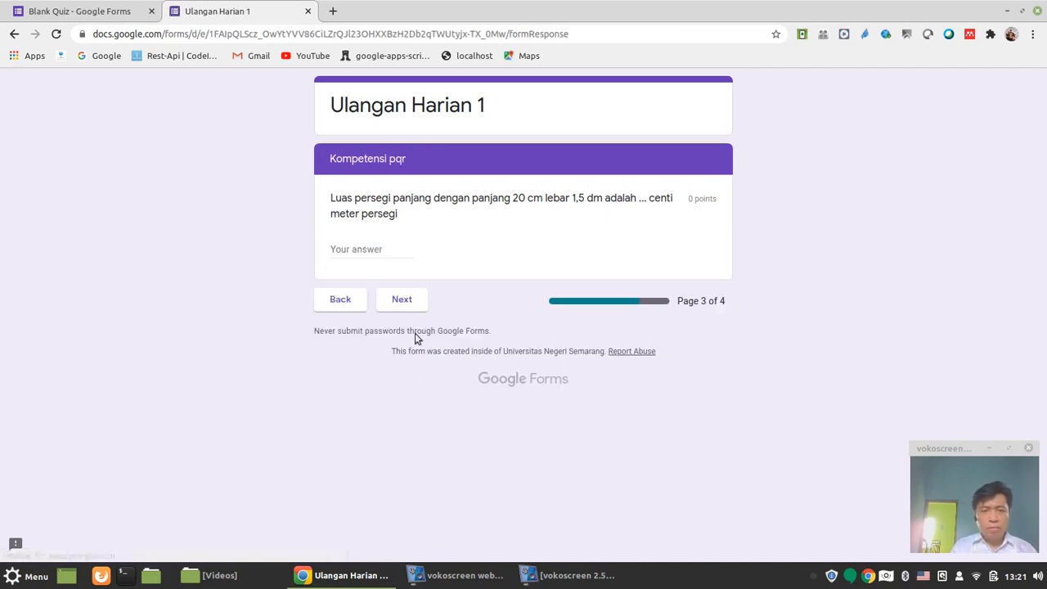
Step: Answer the short-answer rectangle question under "Kompetensi pqr" with 300 and continue to the following page
left_click(360, 249)
type("300")
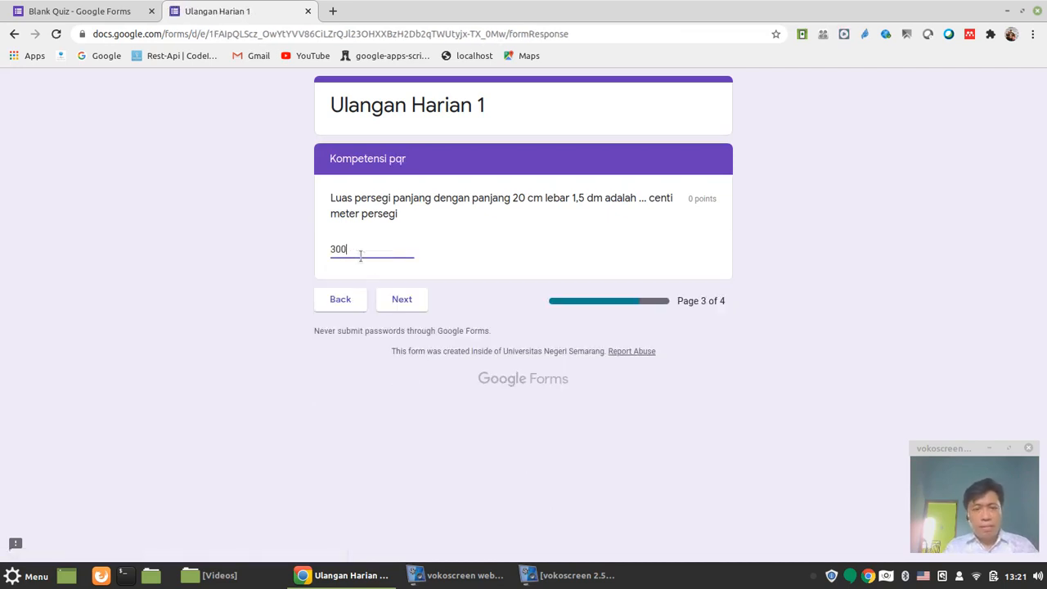
left_click(409, 300)
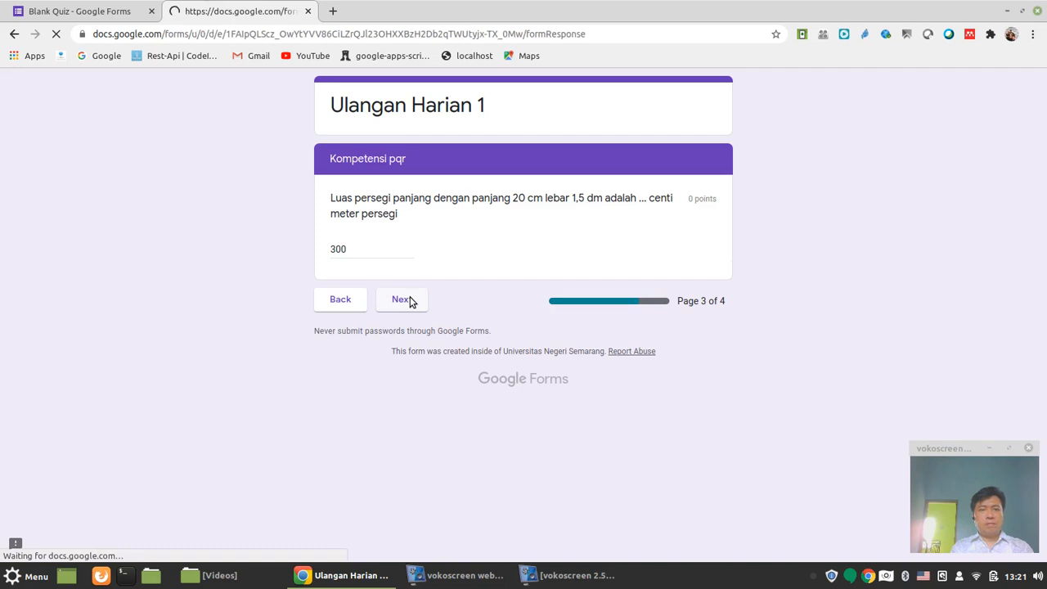
Step: Answer the free-fall definition question with "Gerak tanpa kecepatan awal" and submit the quiz
left_click(405, 237)
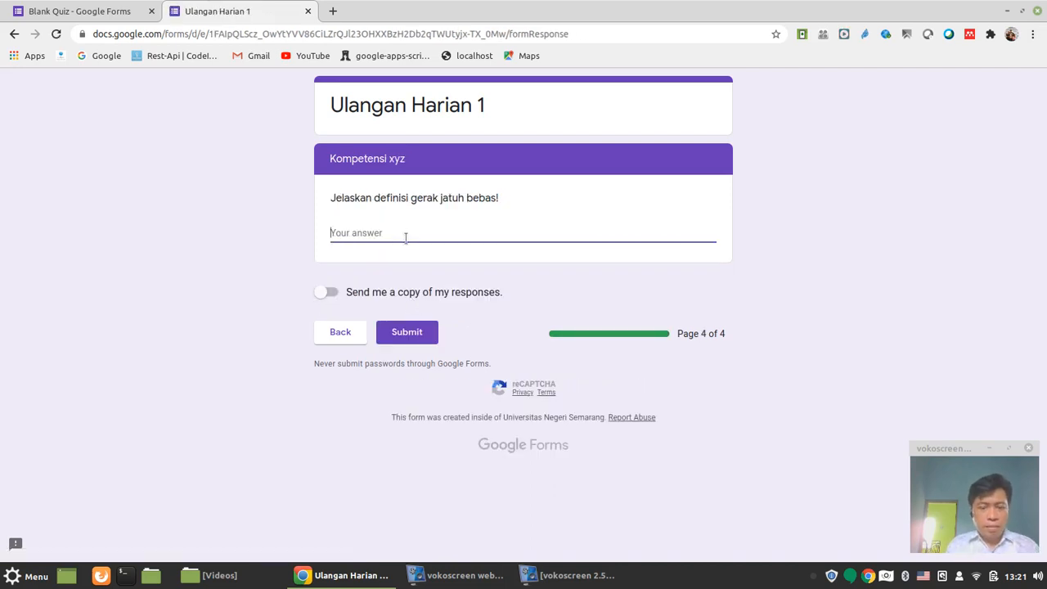
type("Gerak ")
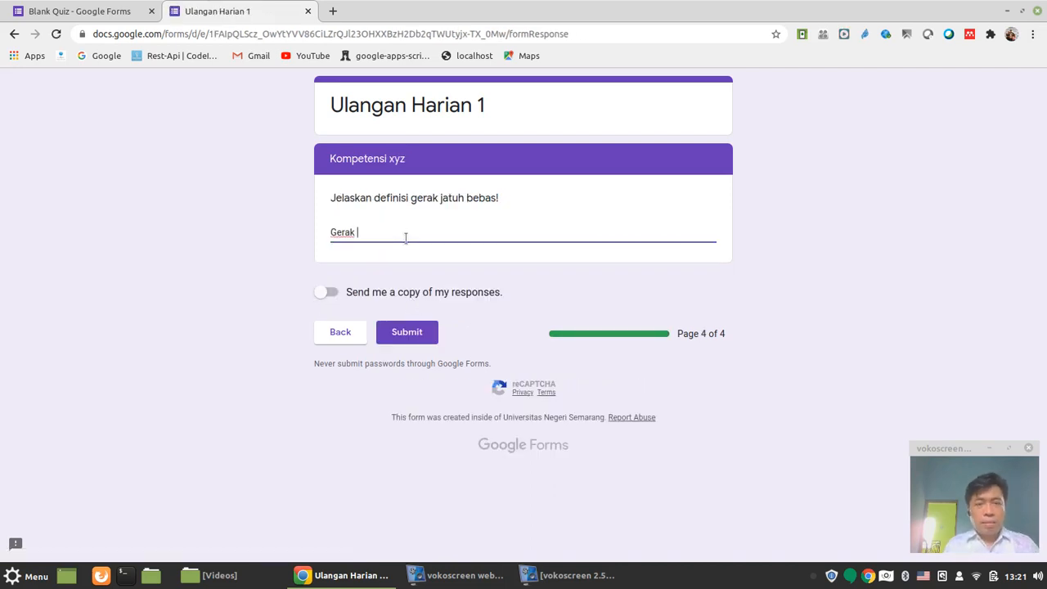
type("tanpa kecepatan awal")
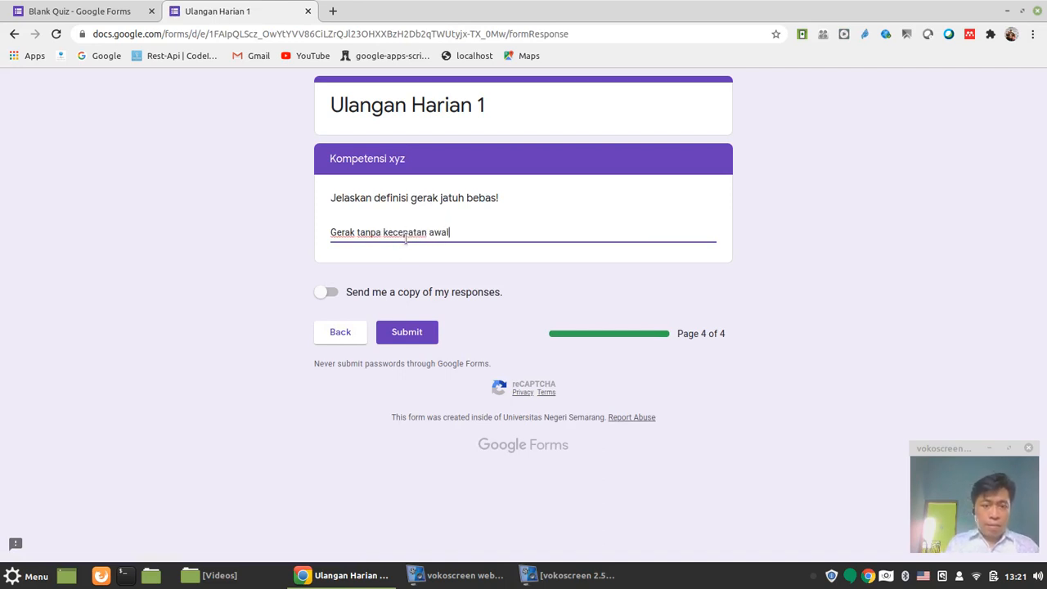
left_click(422, 340)
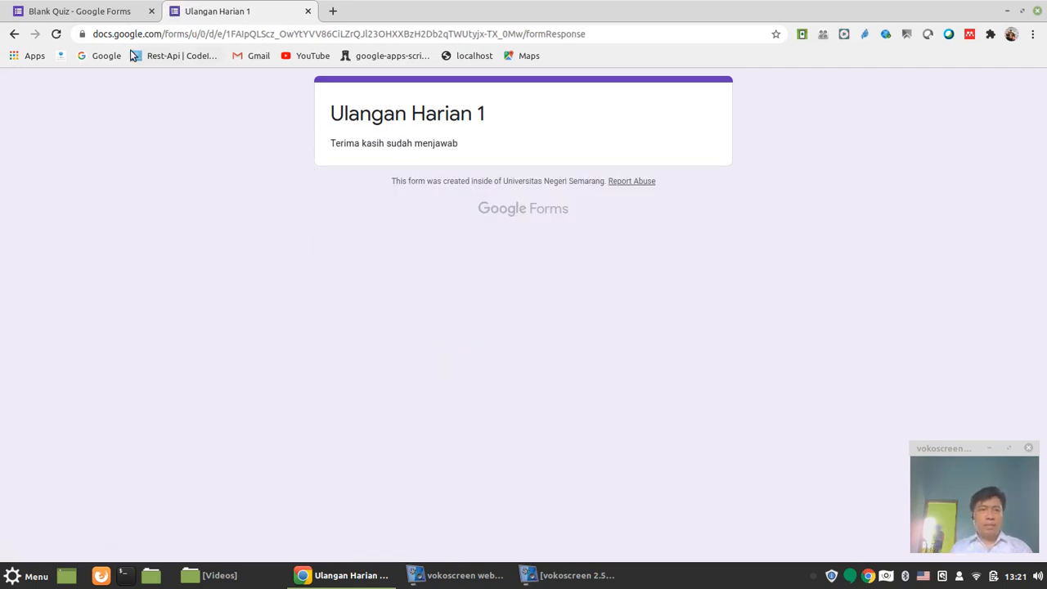
Step: Return to the form editor, close the sending options and review the responses by summary, by question and individually
left_click(63, 16)
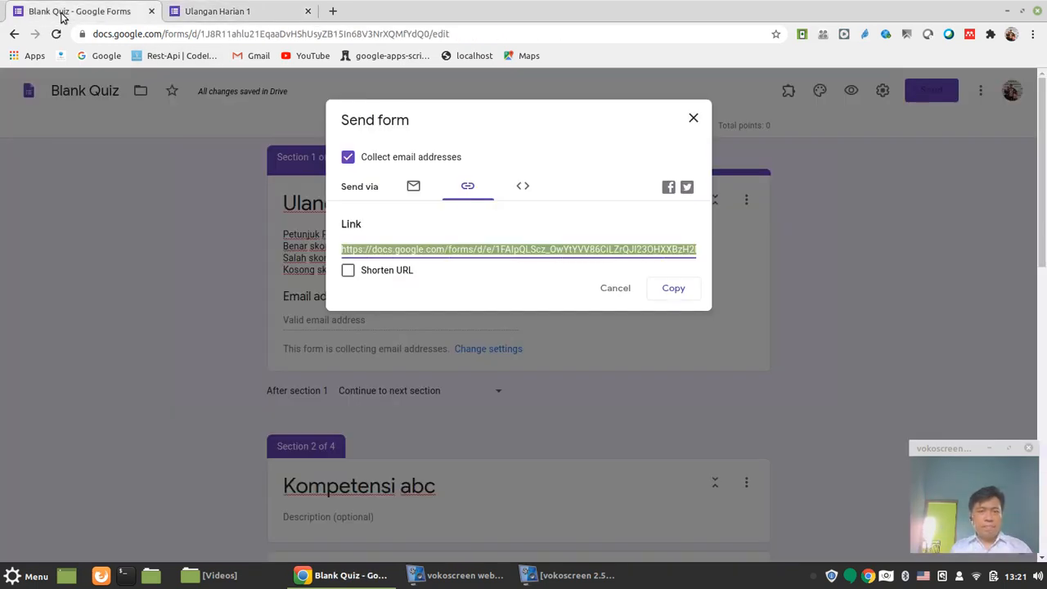
left_click(691, 120)
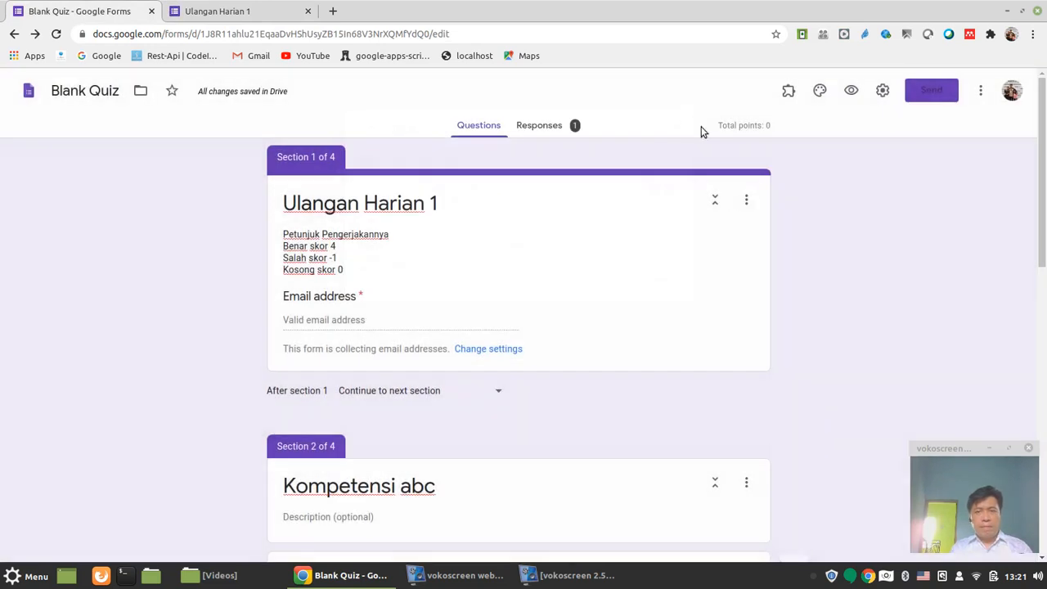
left_click(551, 129)
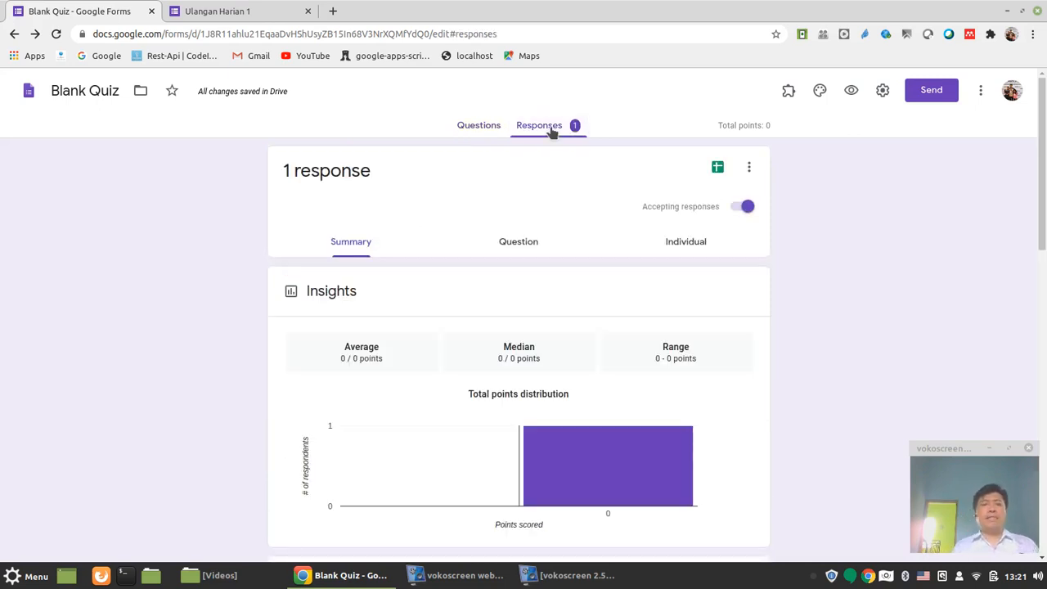
left_click_drag(1043, 192, 1032, 150)
left_click(513, 252)
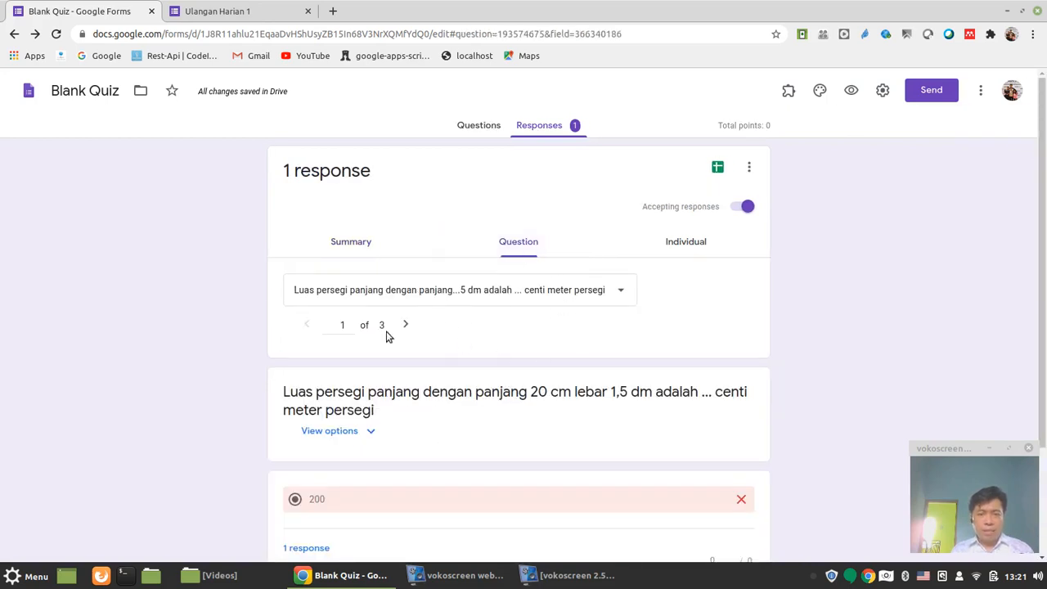
mouse_move(1040, 195)
left_mouse_down()
mouse_move(1043, 344)
mouse_move(1039, 175)
left_mouse_up()
left_click(671, 246)
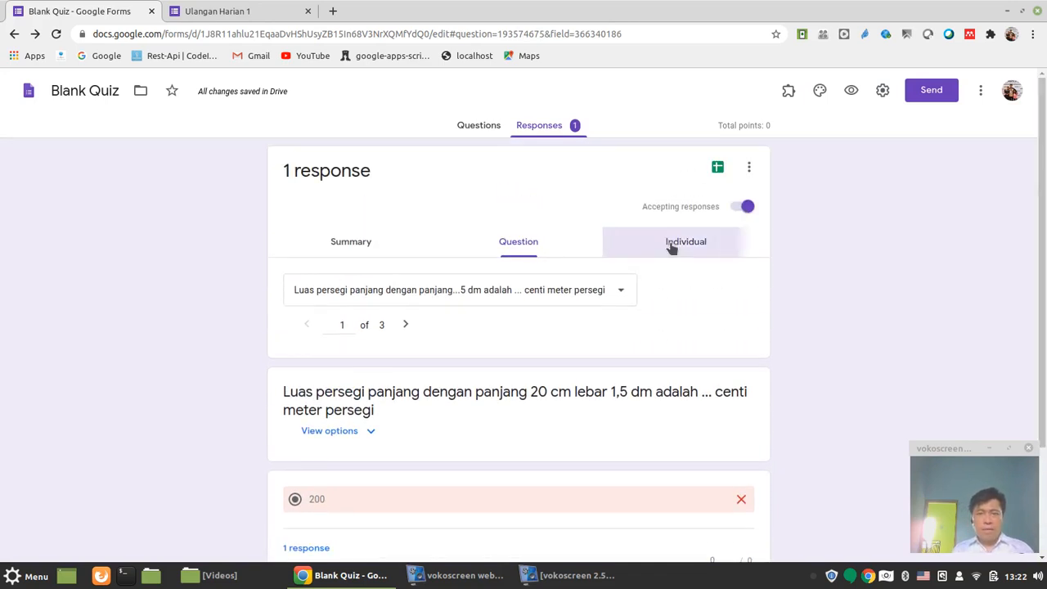
mouse_move(1043, 145)
left_mouse_down()
mouse_move(1042, 491)
mouse_move(1044, 158)
left_mouse_up()
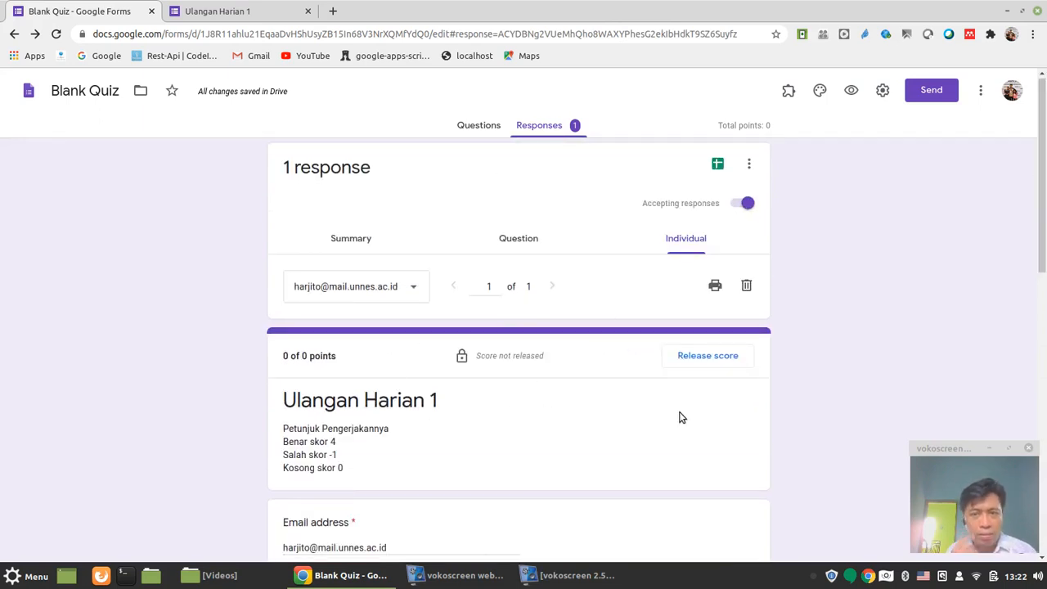
Step: Create a new response spreadsheet named "Blank Quiz (Responses)" and rename its sheet "Hasil Ulangan Harian 1"
left_click(718, 165)
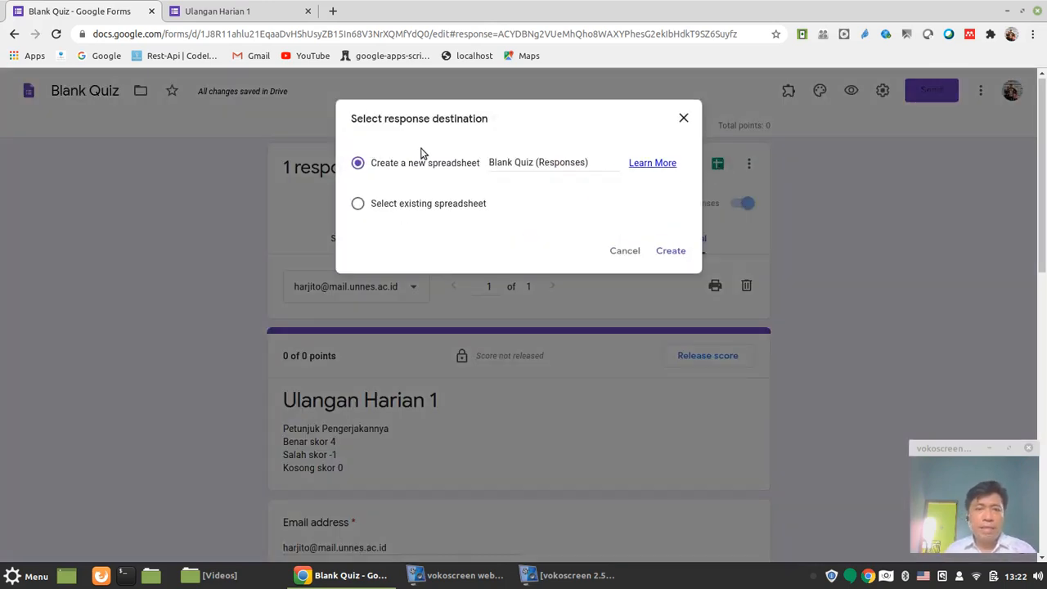
left_click(665, 254)
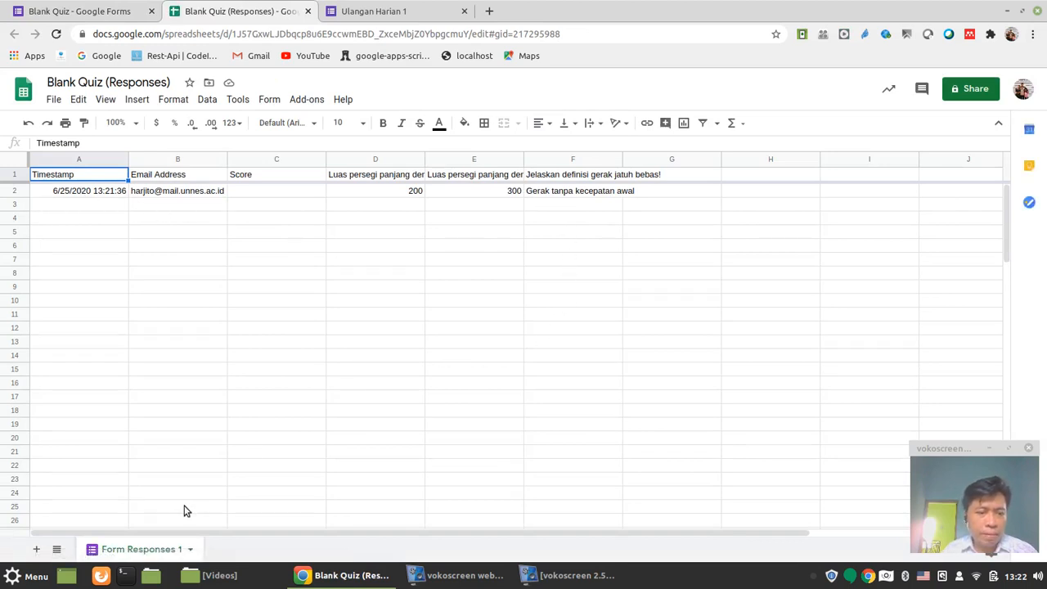
double_click(152, 550)
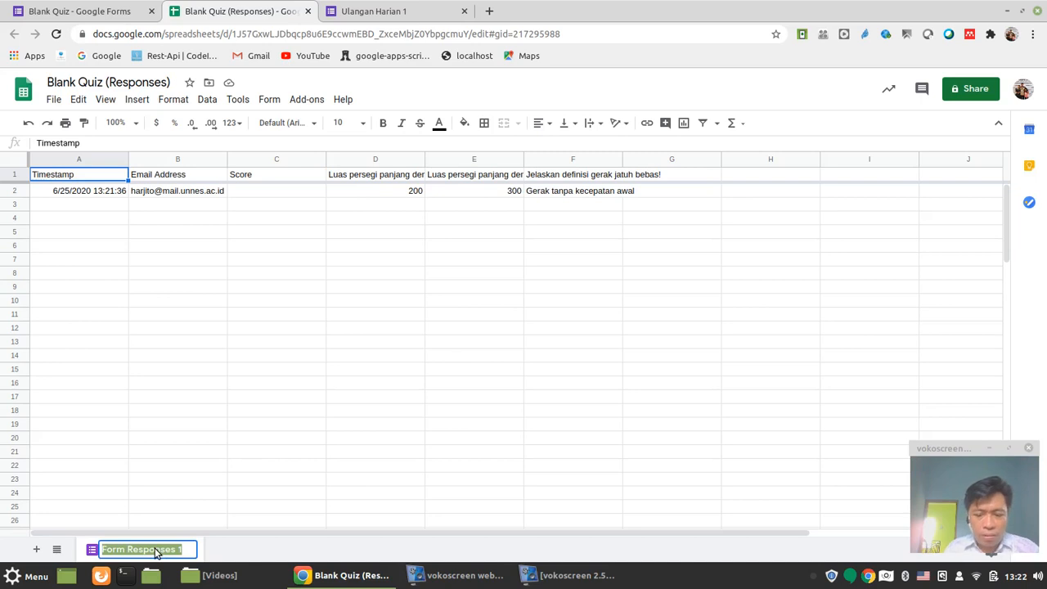
type("Has")
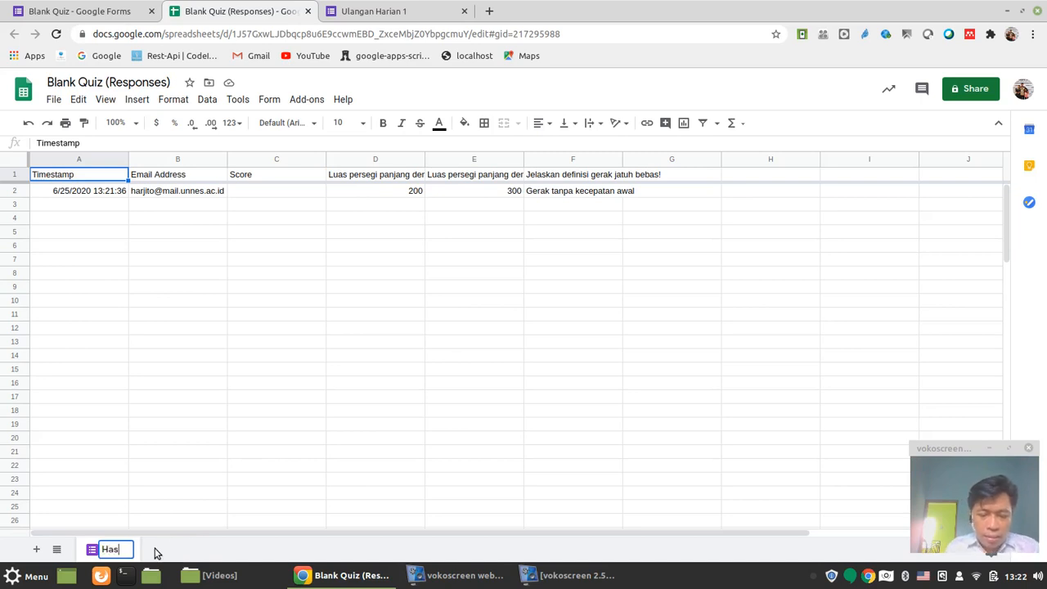
type("il Ulangan")
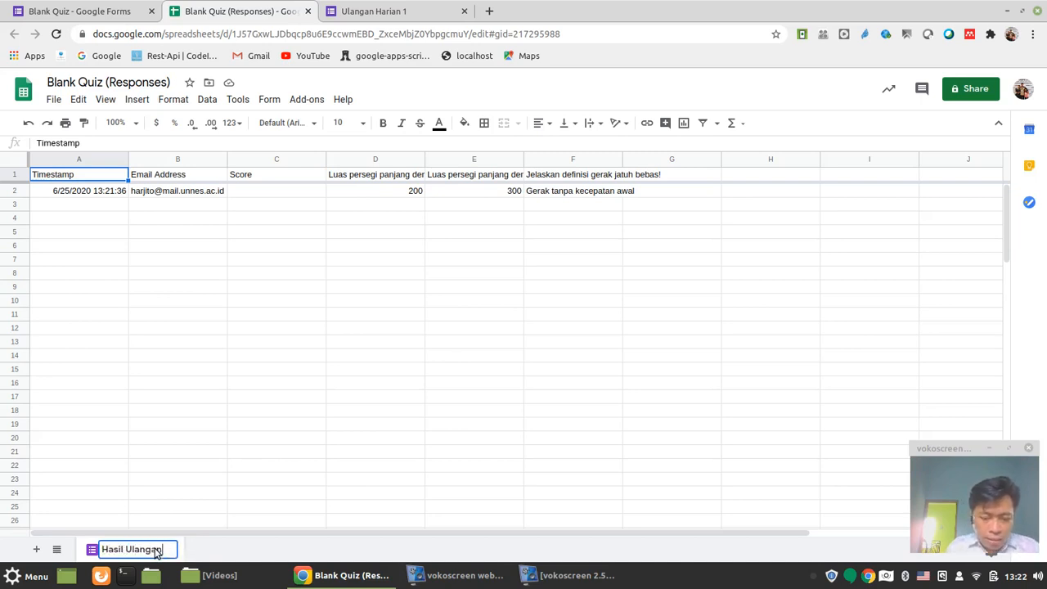
type(" Harian 1")
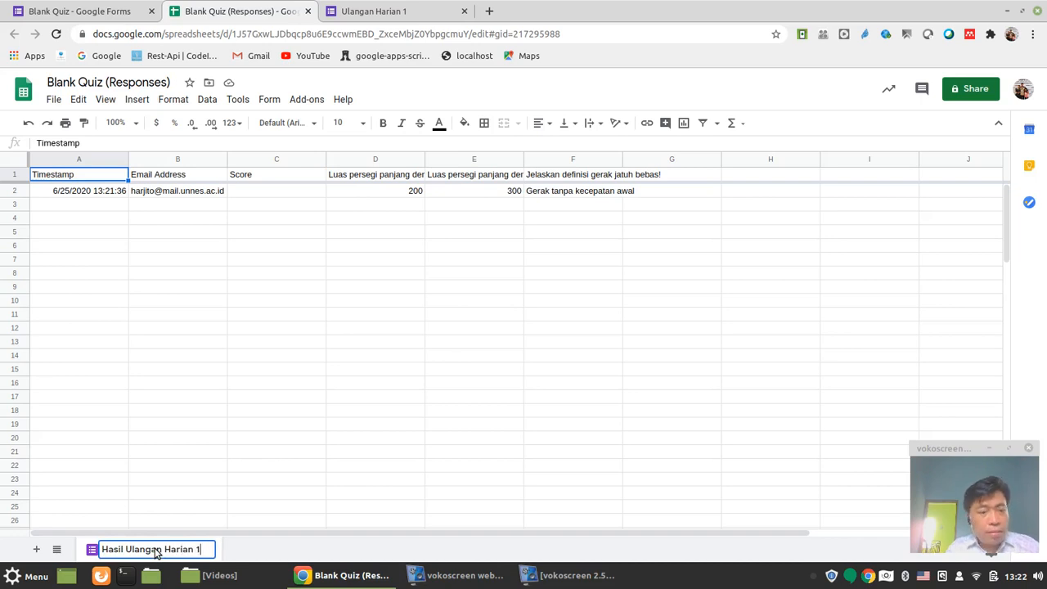
left_click(227, 492)
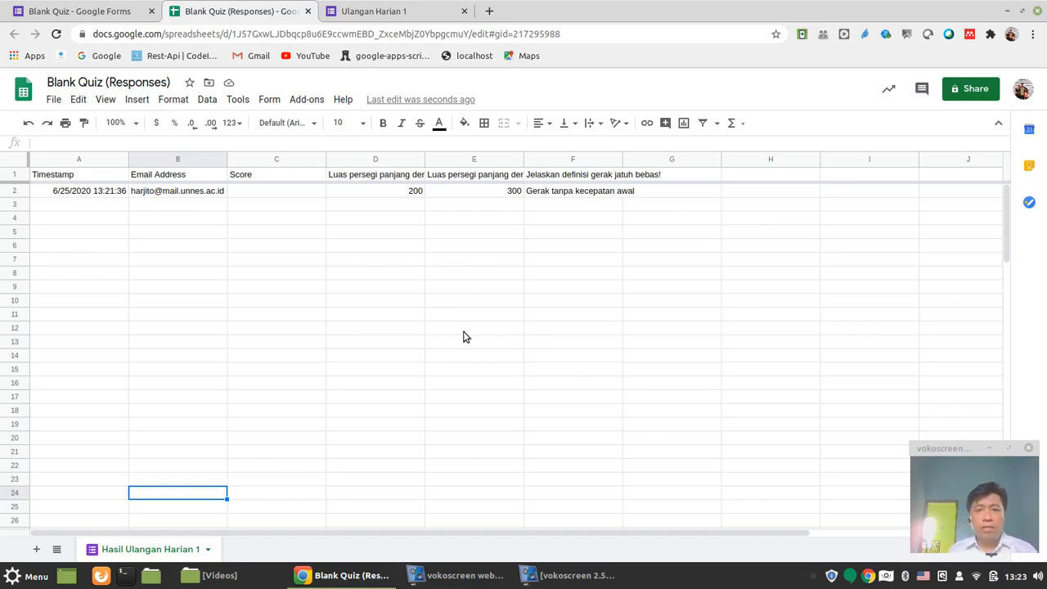
left_click(568, 193)
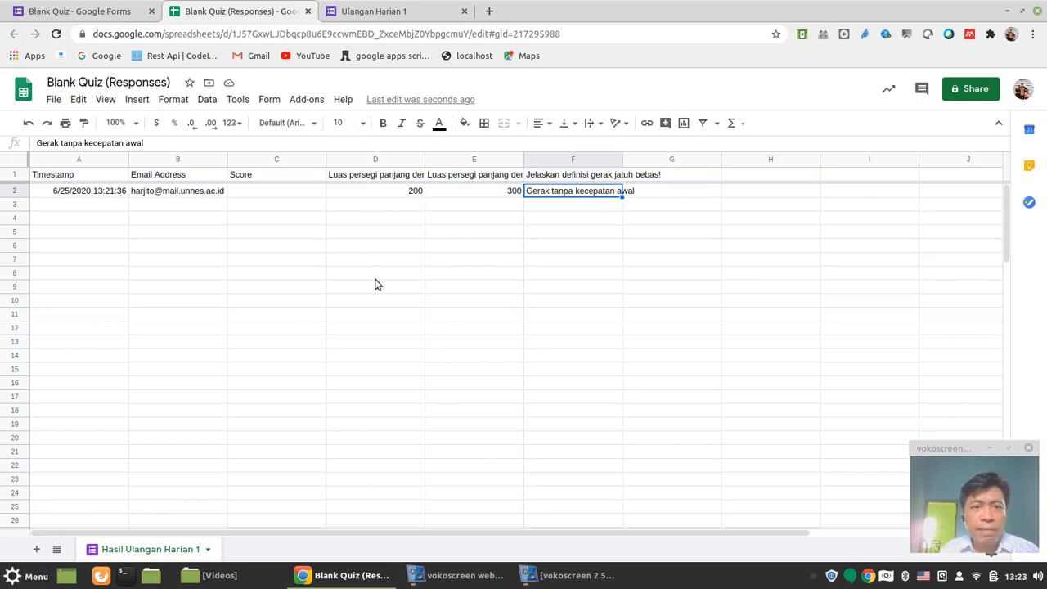
Step: Return to the form editor, copy the quiz's sharing link from the sending options and close them
left_click(109, 14)
left_click_drag(1043, 156, 1040, 131)
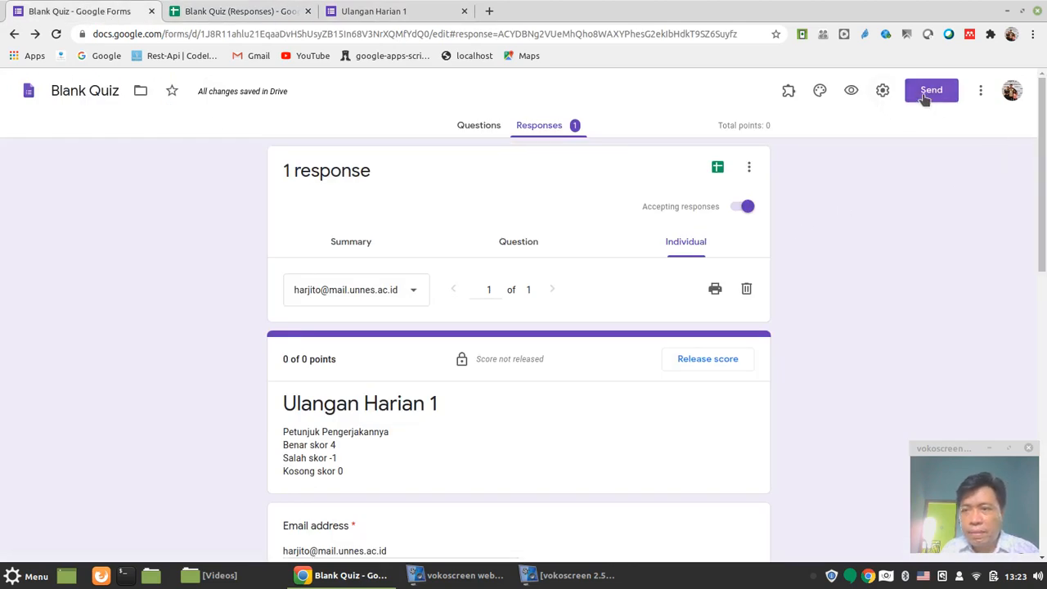
left_click(922, 94)
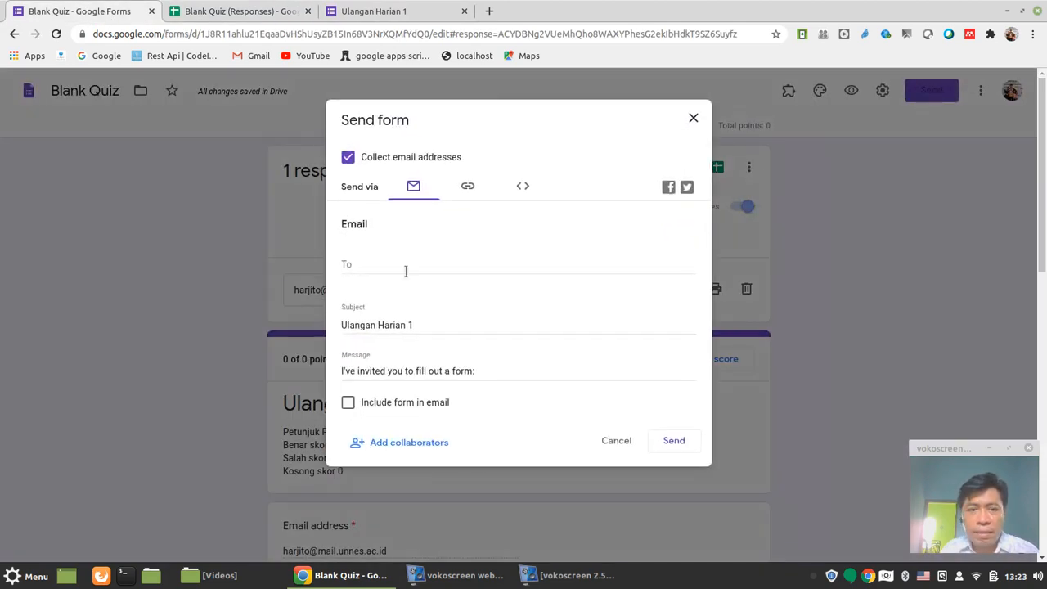
left_click(466, 197)
left_click(546, 252)
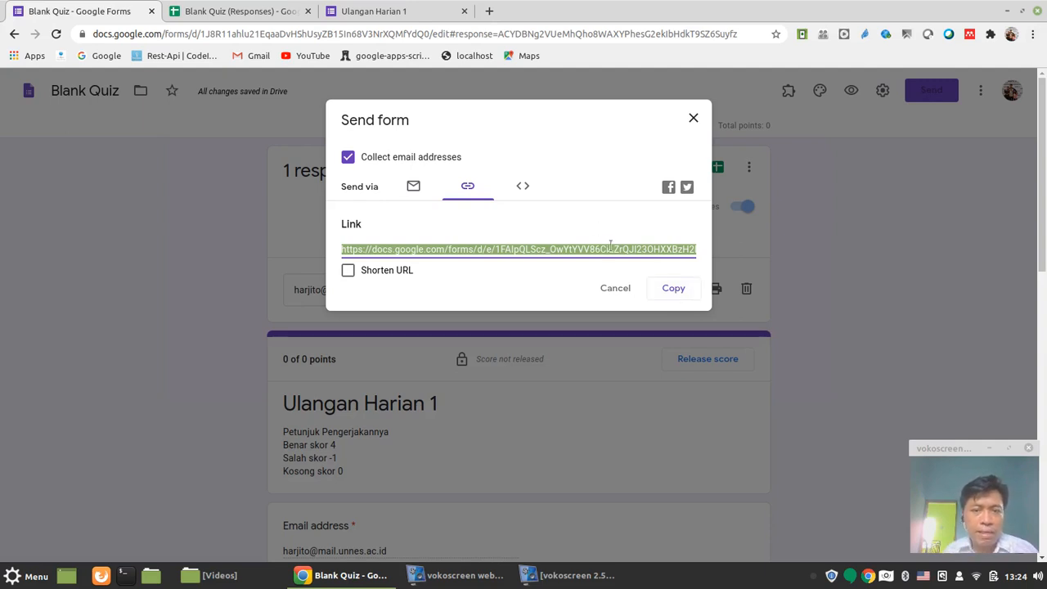
left_click(673, 290)
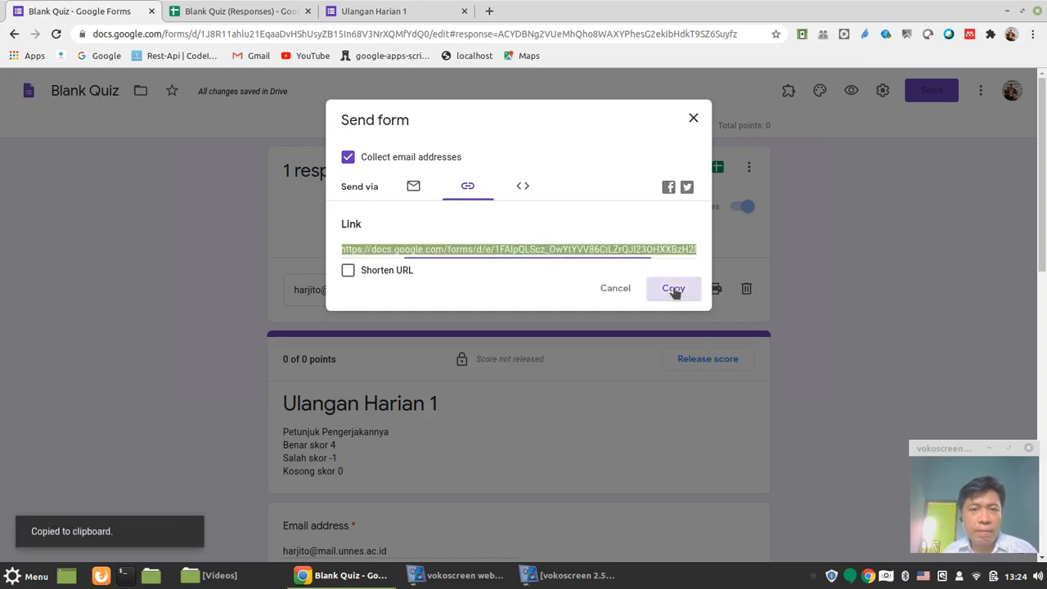
left_click(693, 119)
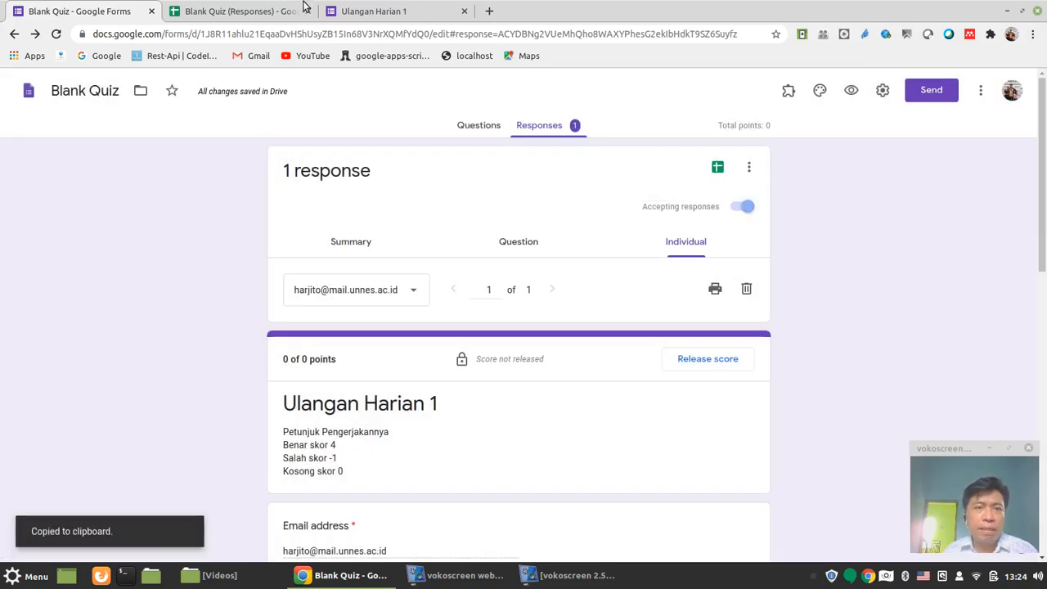
Step: Publish only the "Hasil Ulangan Harian 1" sheet of the response spreadsheet to the web as a web page
left_click(264, 12)
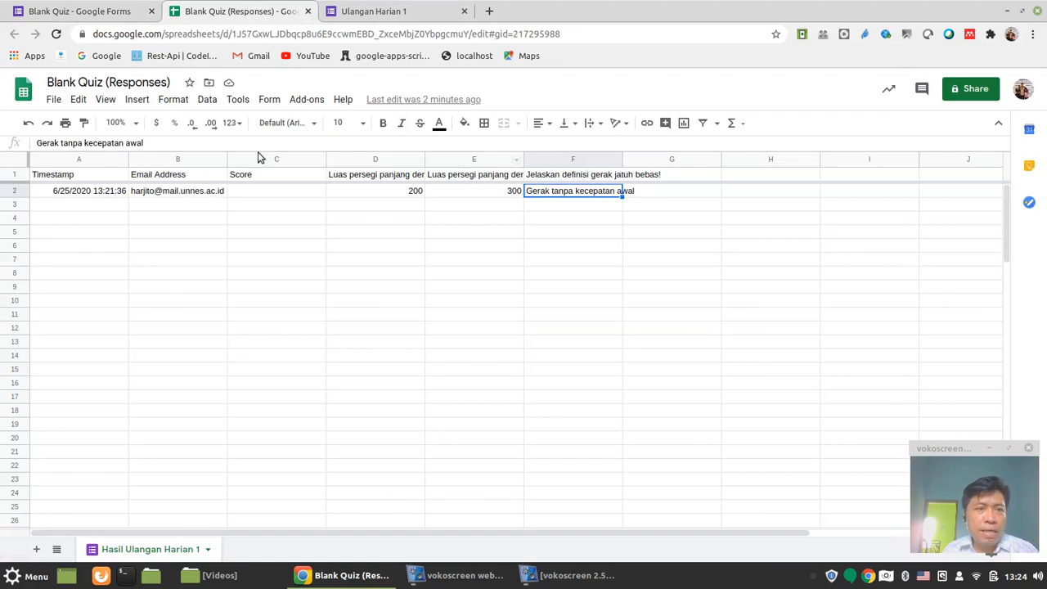
left_click(53, 100)
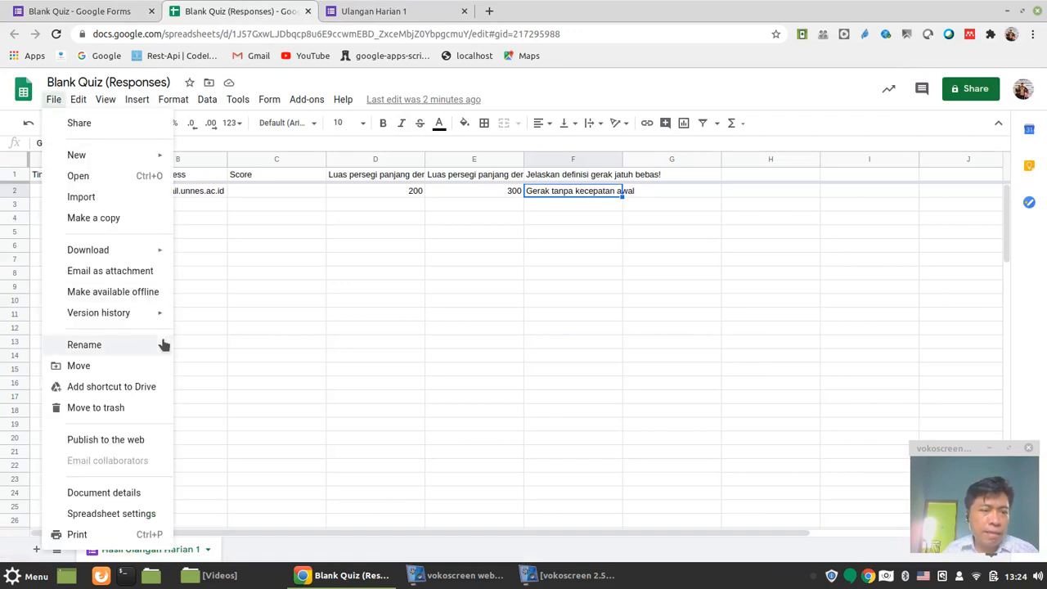
left_click(117, 439)
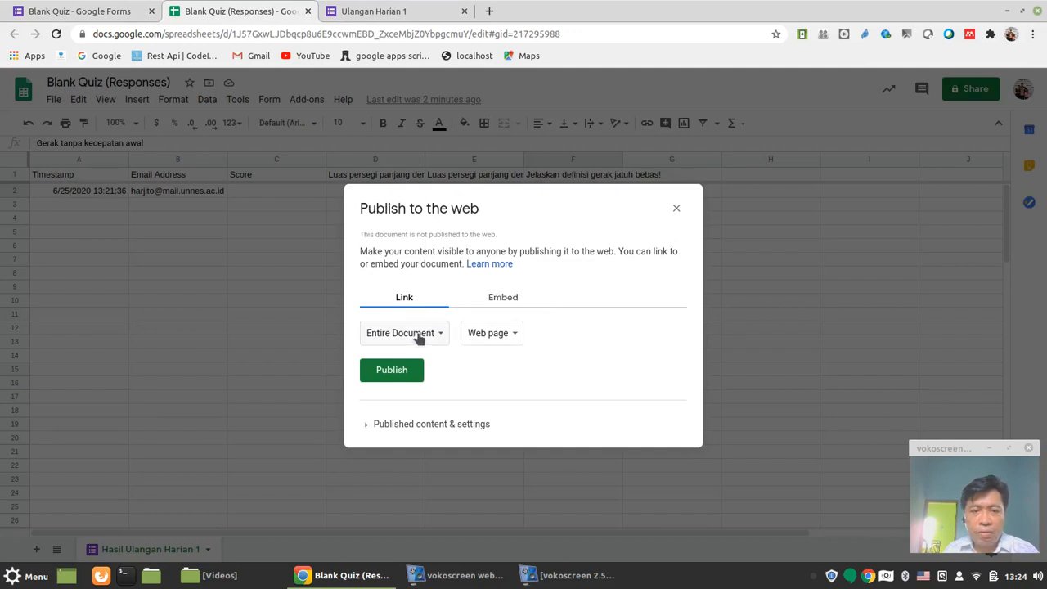
left_click(419, 335)
left_click(420, 365)
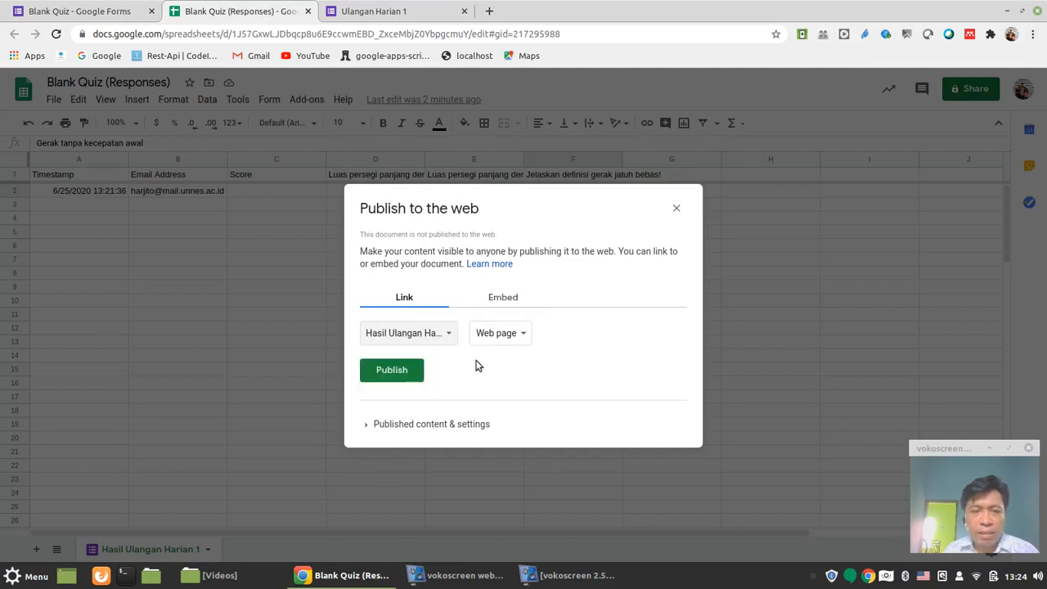
left_click(391, 370)
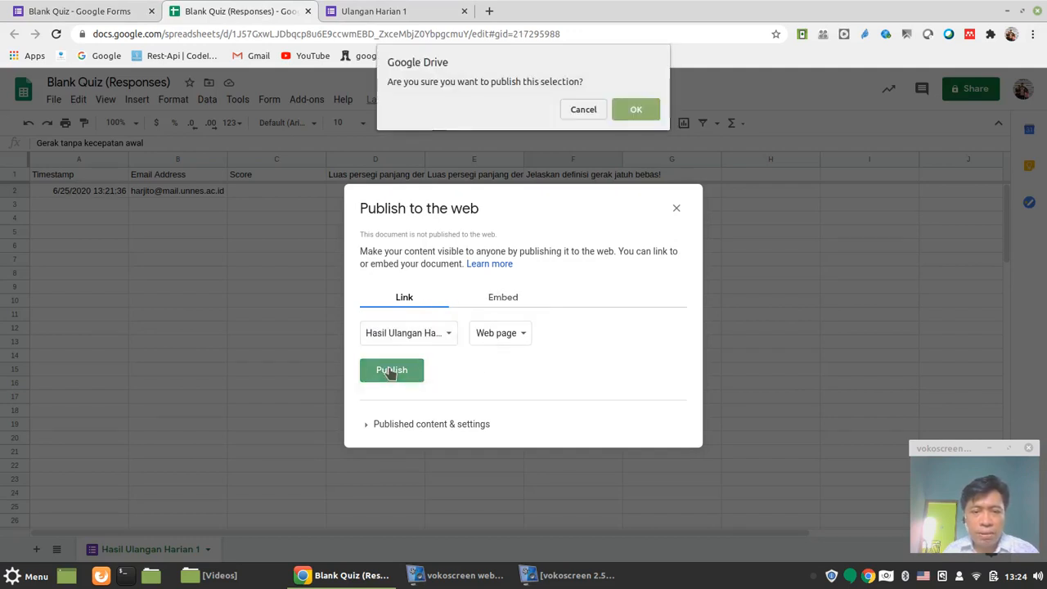
left_click(650, 110)
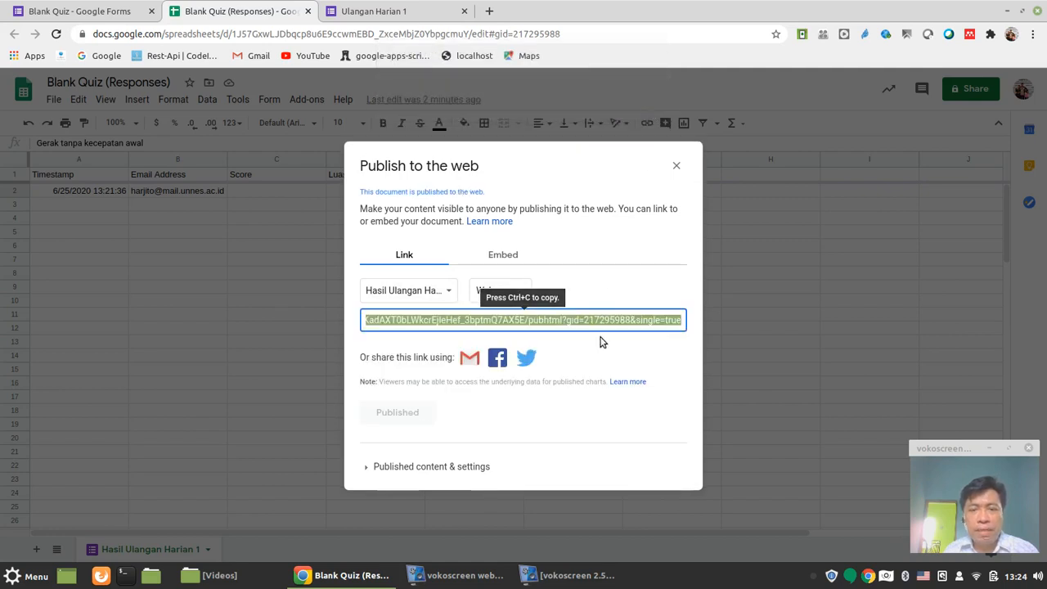